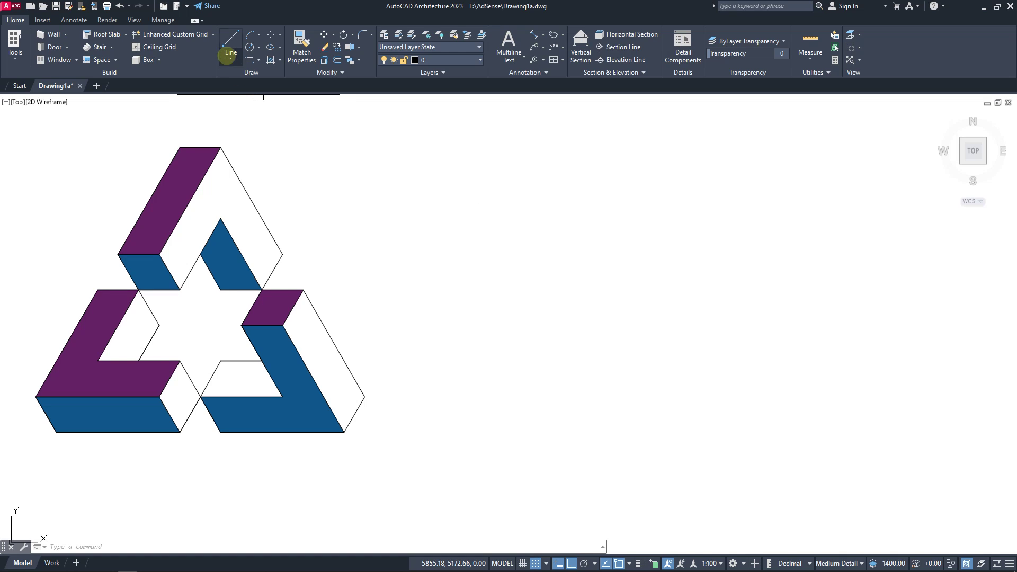
# Draw a circle to the right of the coloured impossible triangle.
pyautogui.click(250, 47)
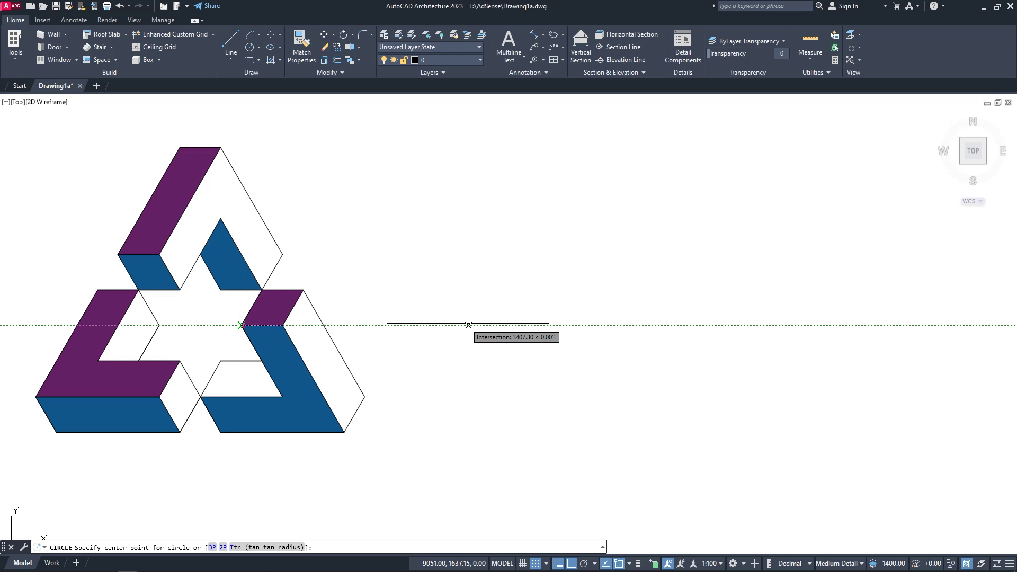
pyautogui.click(538, 326)
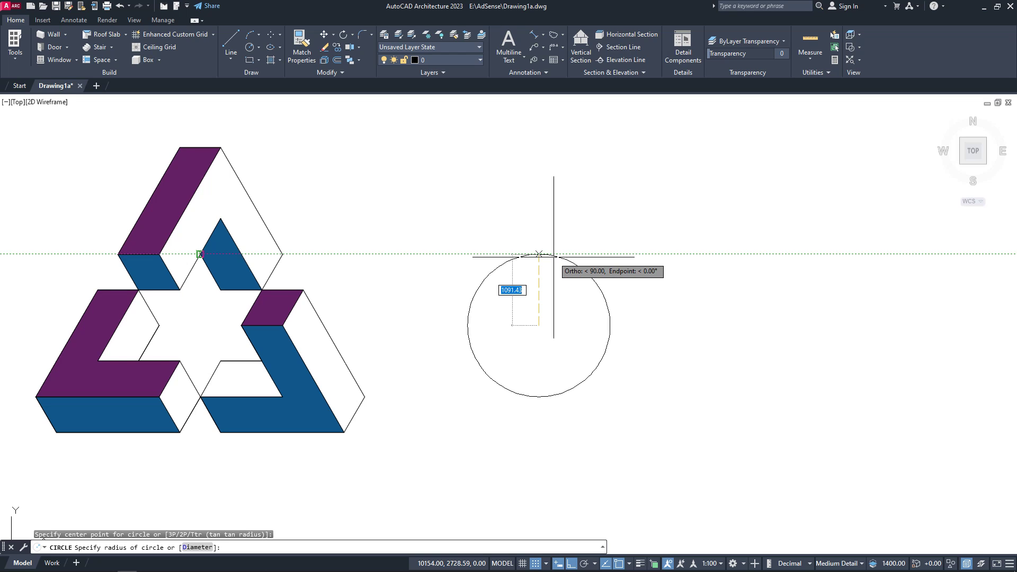
pyautogui.click(554, 257)
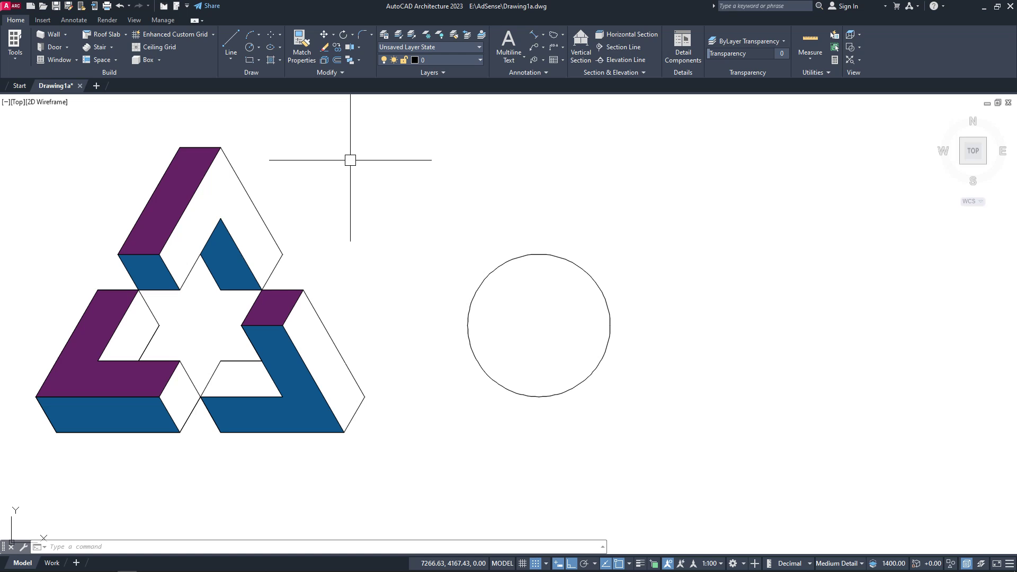
# Move the circle further right and reframe the view to show both figures.
pyautogui.click(324, 34)
pyautogui.click(523, 278)
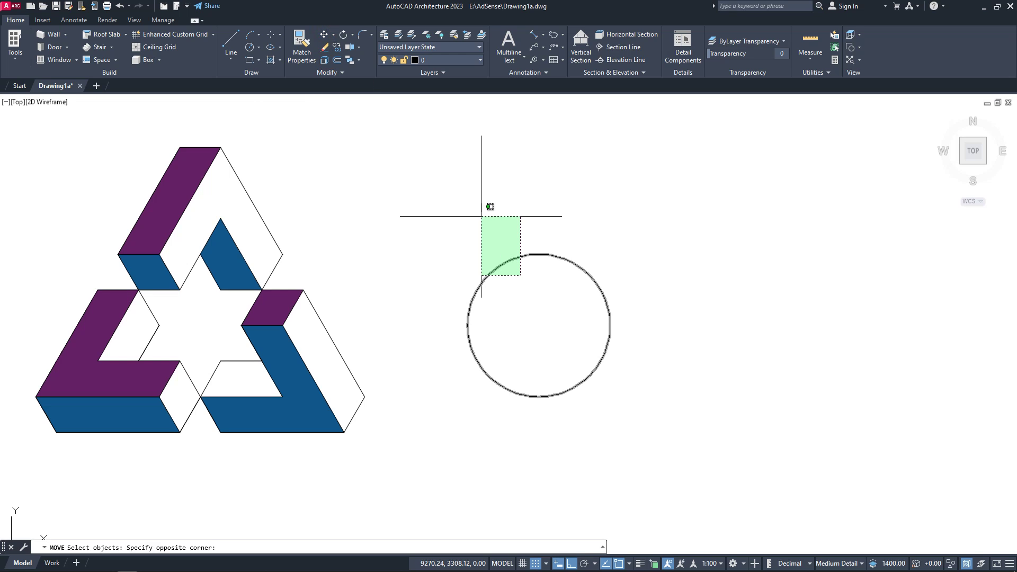
pyautogui.click(483, 215)
pyautogui.press('Return')
pyautogui.click(522, 196)
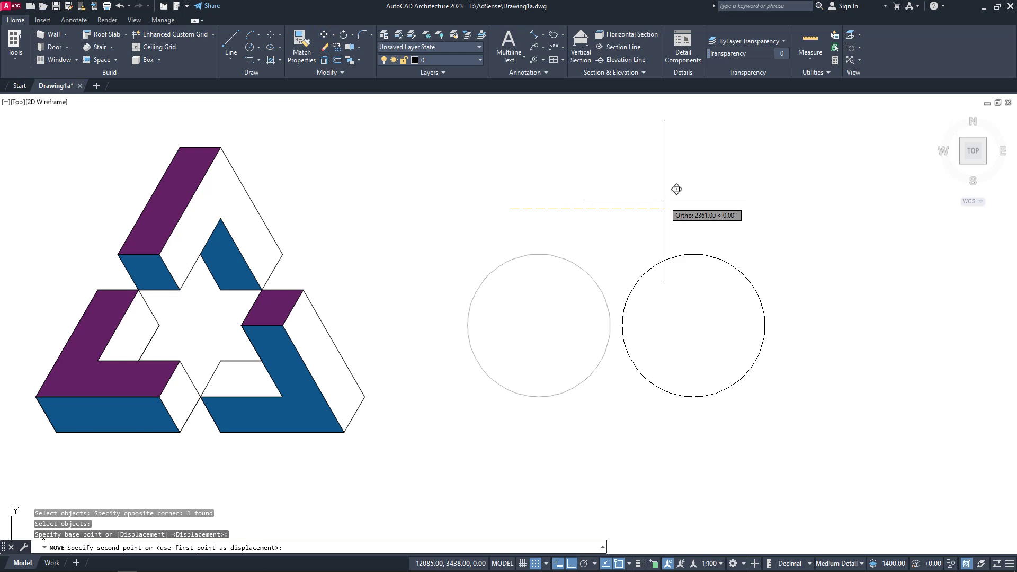
pyautogui.click(690, 196)
pyautogui.scroll(-3, 495, 227)
pyautogui.moveTo(495, 227); pyautogui.dragTo(474, 232, button='middle')
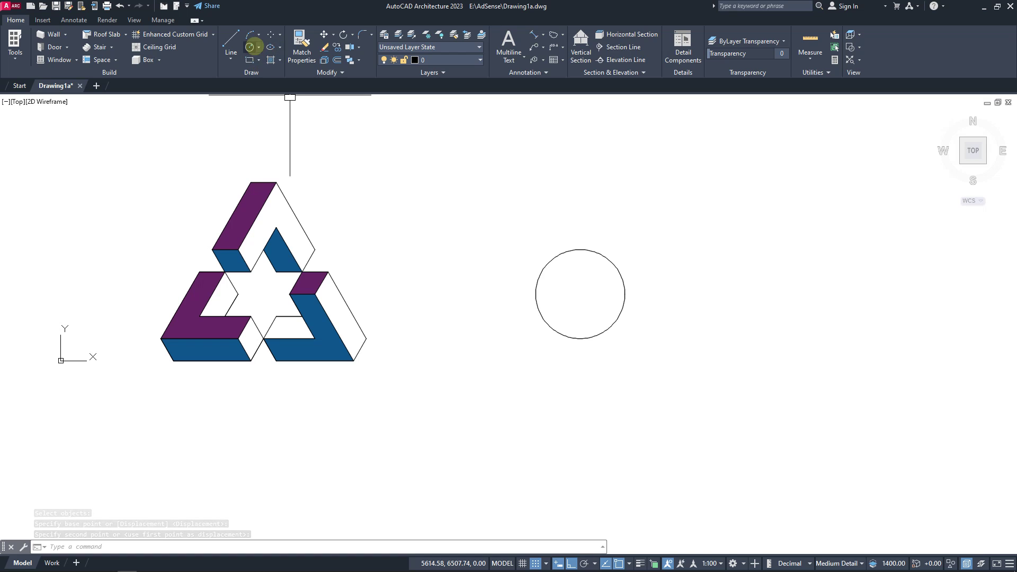
# Add equal-radius circles centred on the first circle's bottom quadrant and nearby intersections.
pyautogui.click(271, 48)
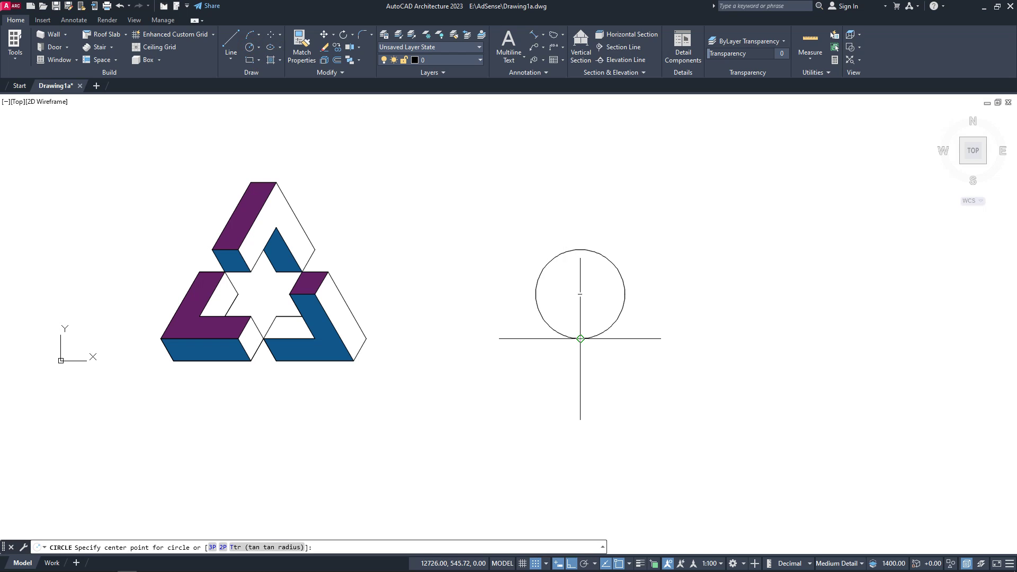
pyautogui.click(580, 337)
pyautogui.press('Return')
pyautogui.rightClick(588, 315)
pyautogui.click(614, 320)
pyautogui.click(619, 316)
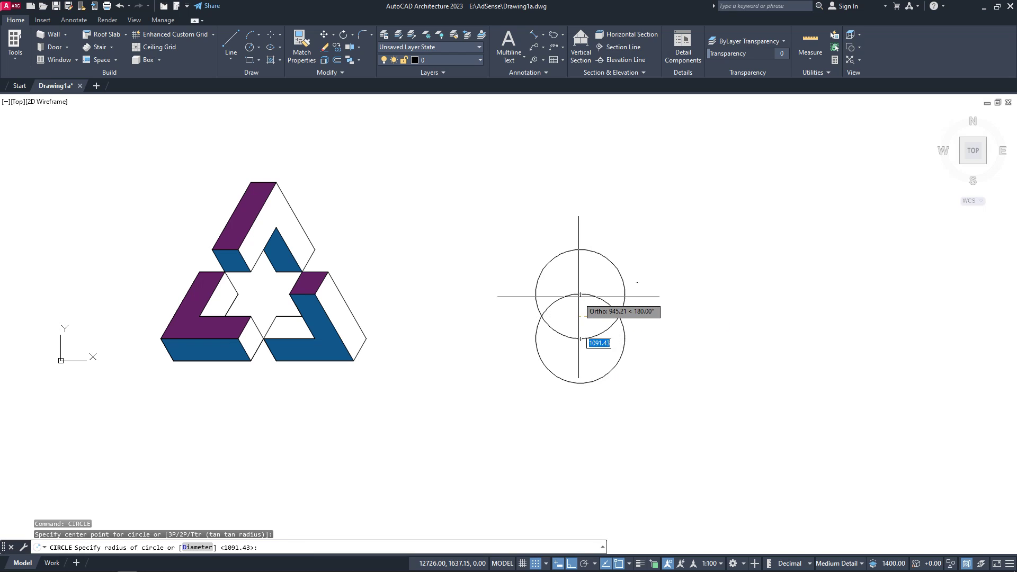
pyautogui.press('Return')
pyautogui.rightClick(718, 192)
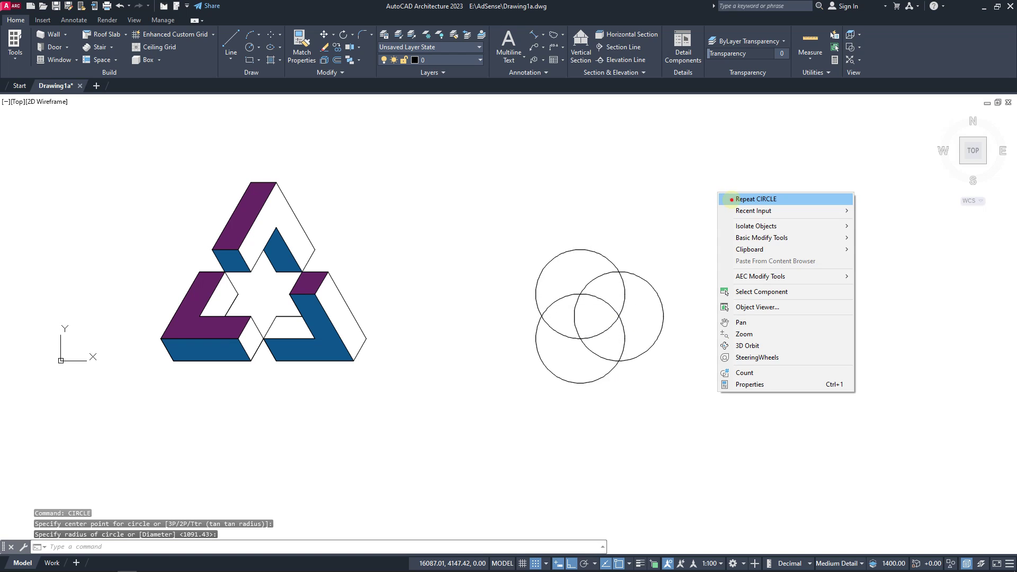
pyautogui.click(725, 199)
pyautogui.click(587, 282)
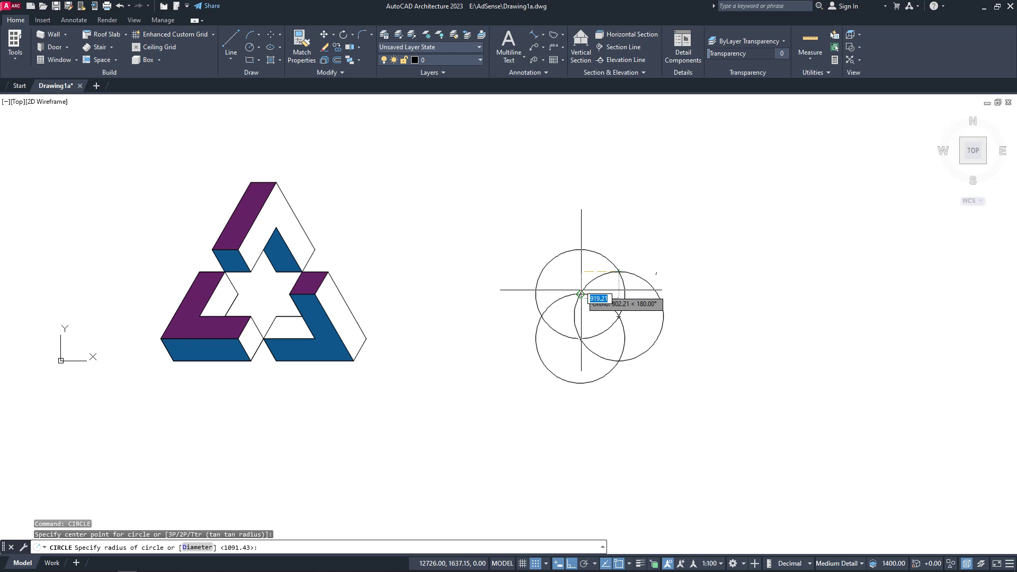
pyautogui.press('Return')
# Add more equal circles centred on the top and upper intersections.
pyautogui.rightClick(707, 185)
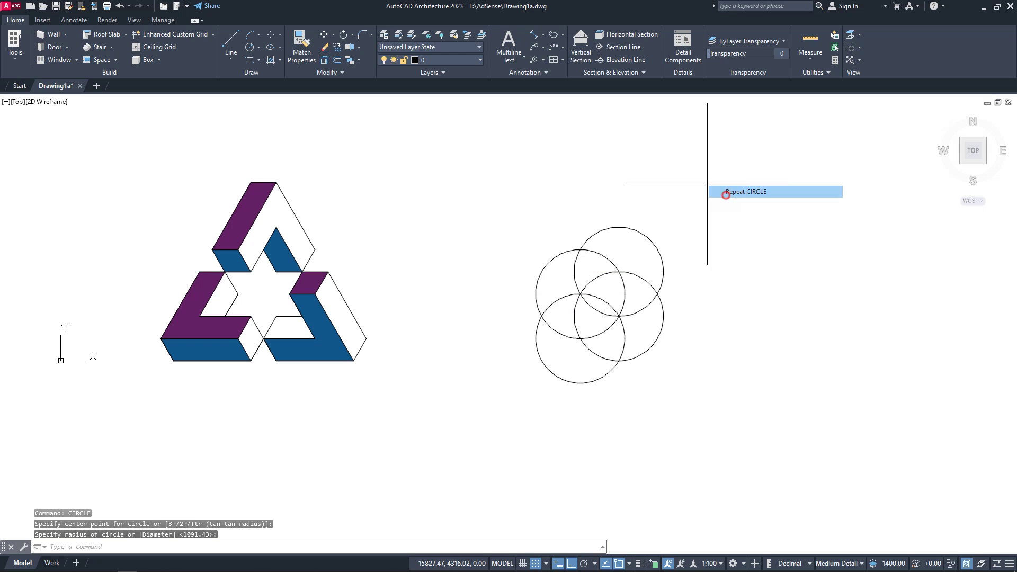
pyautogui.click(725, 195)
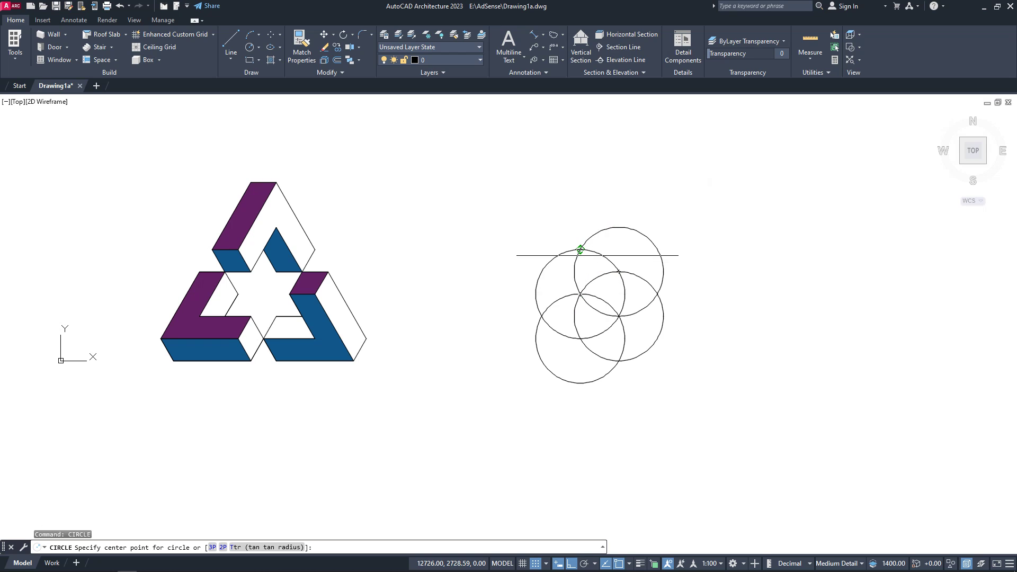
pyautogui.click(619, 294)
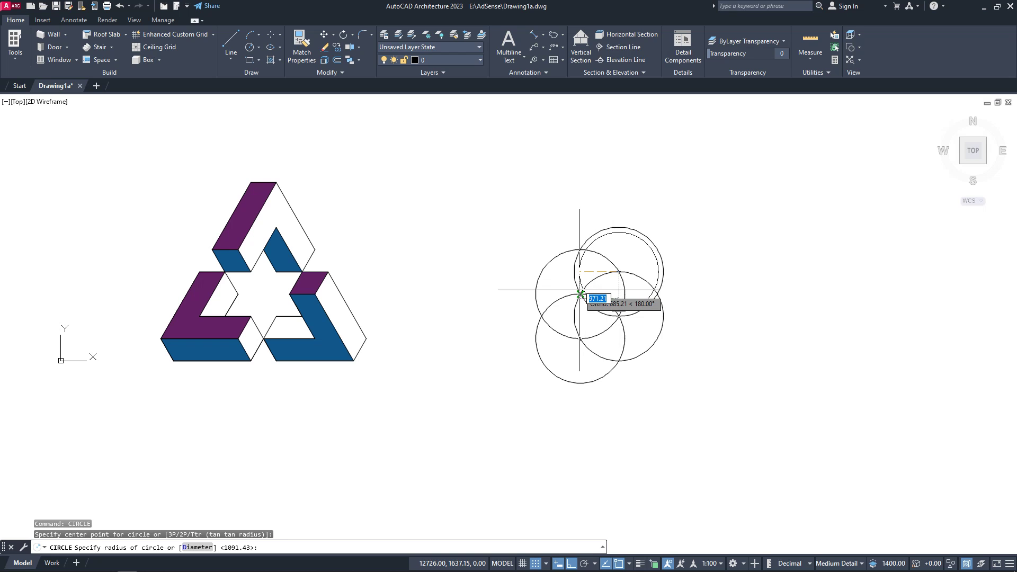
pyautogui.click(581, 293)
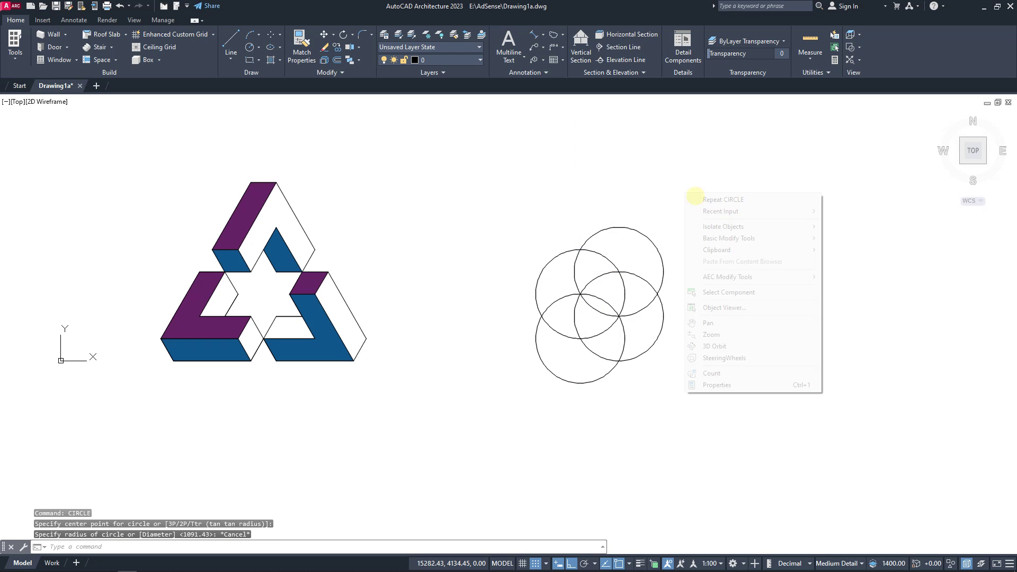
pyautogui.rightClick(683, 191)
pyautogui.click(711, 202)
pyautogui.click(581, 249)
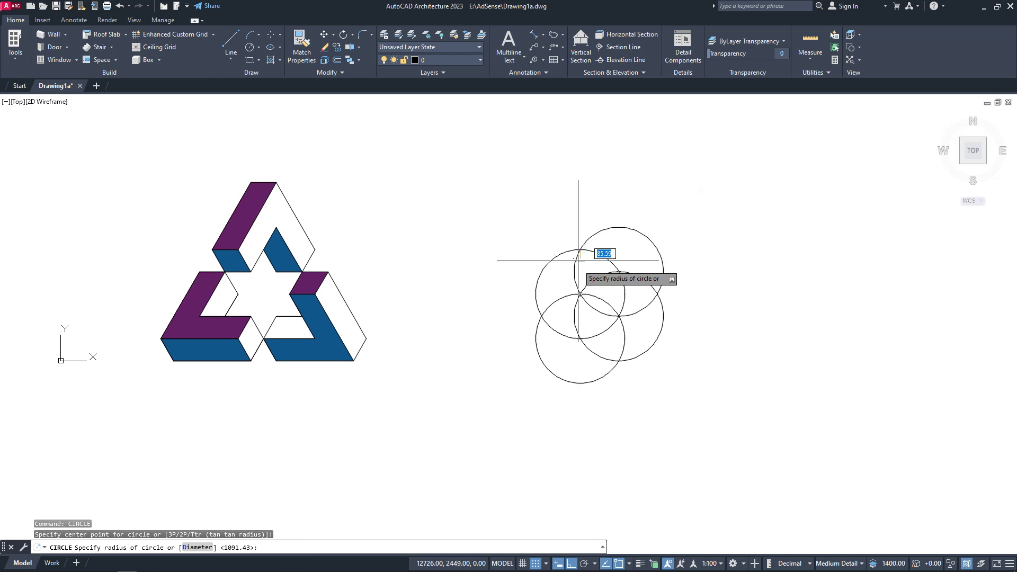
pyautogui.click(581, 294)
# Complete the flower with equal circles on the left and lower intersections.
pyautogui.rightClick(681, 172)
pyautogui.click(700, 180)
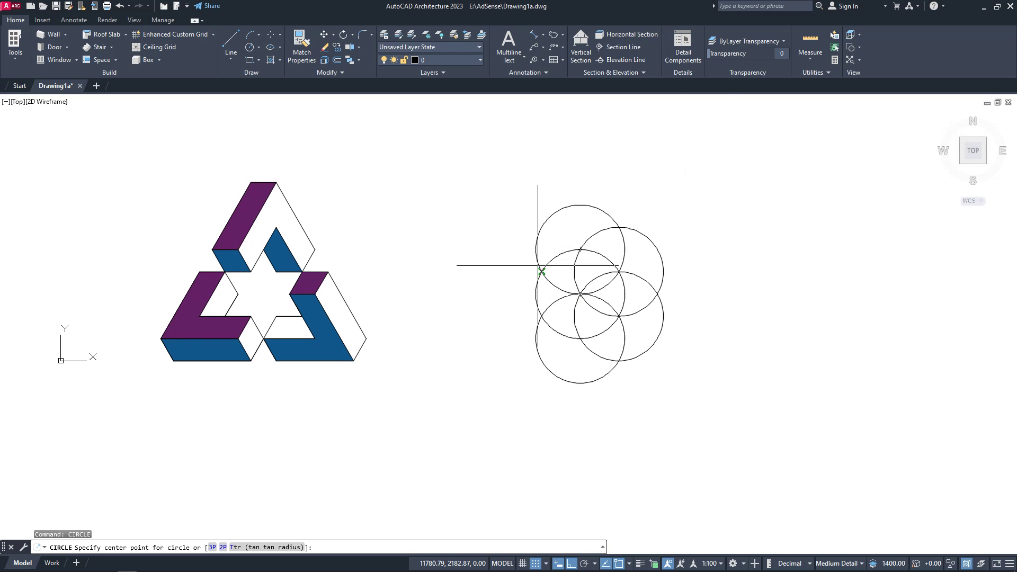
pyautogui.click(542, 272)
pyautogui.click(581, 294)
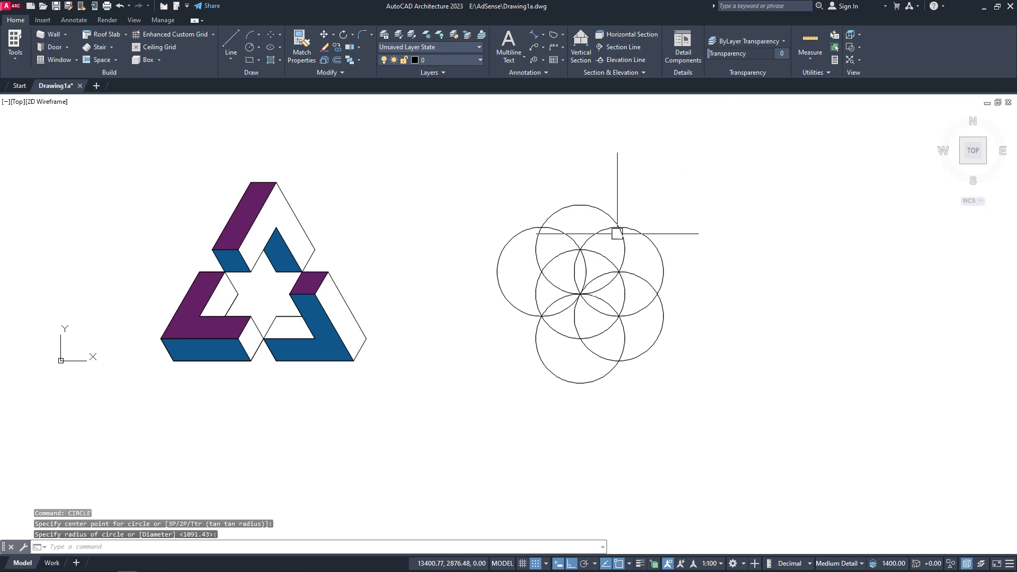
pyautogui.rightClick(764, 188)
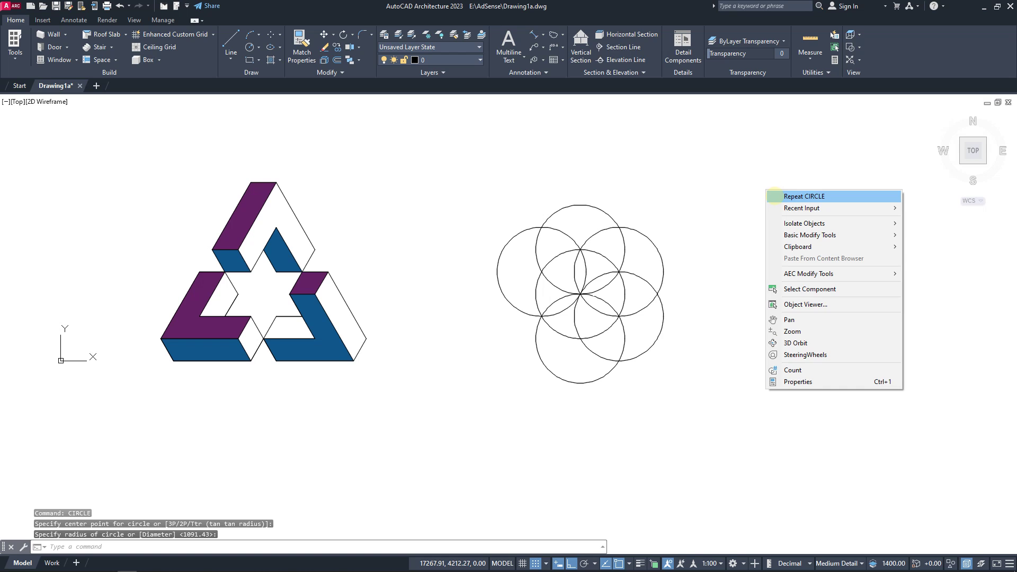
pyautogui.click(779, 195)
pyautogui.click(542, 317)
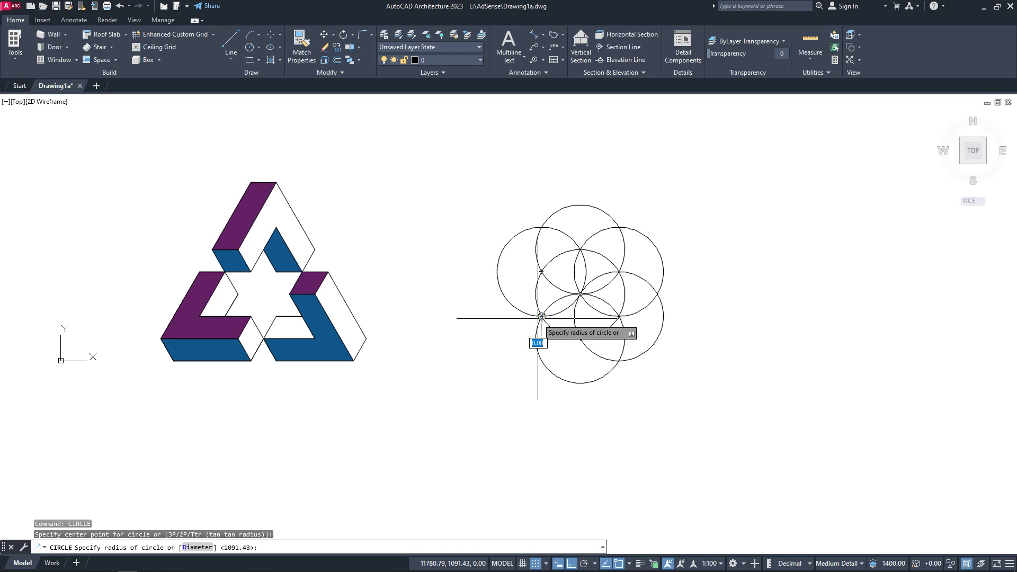
pyautogui.click(581, 294)
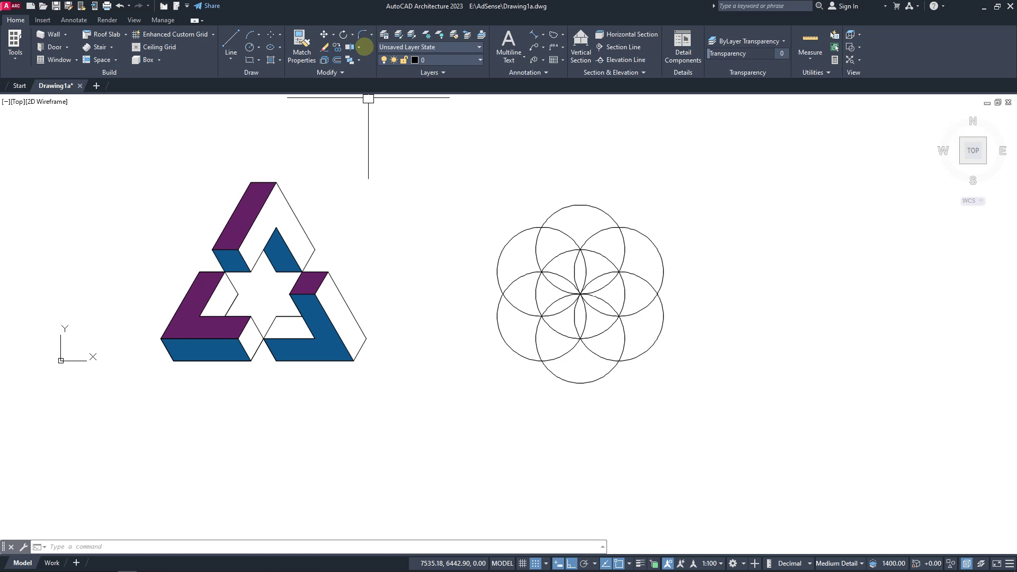
pyautogui.click(359, 47)
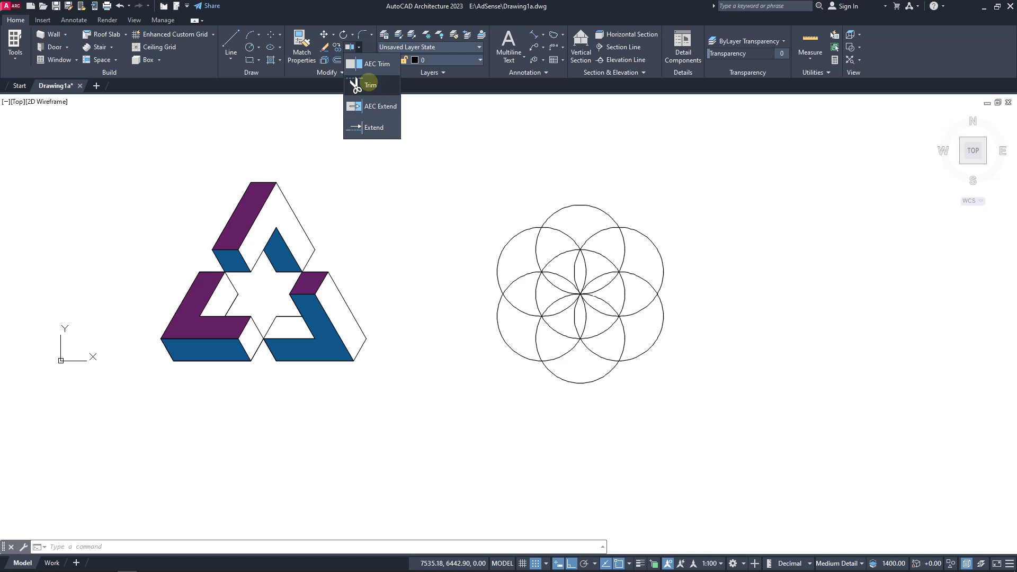
# Trim away the flower's inner overlapping arcs with a fence.
pyautogui.click(357, 81)
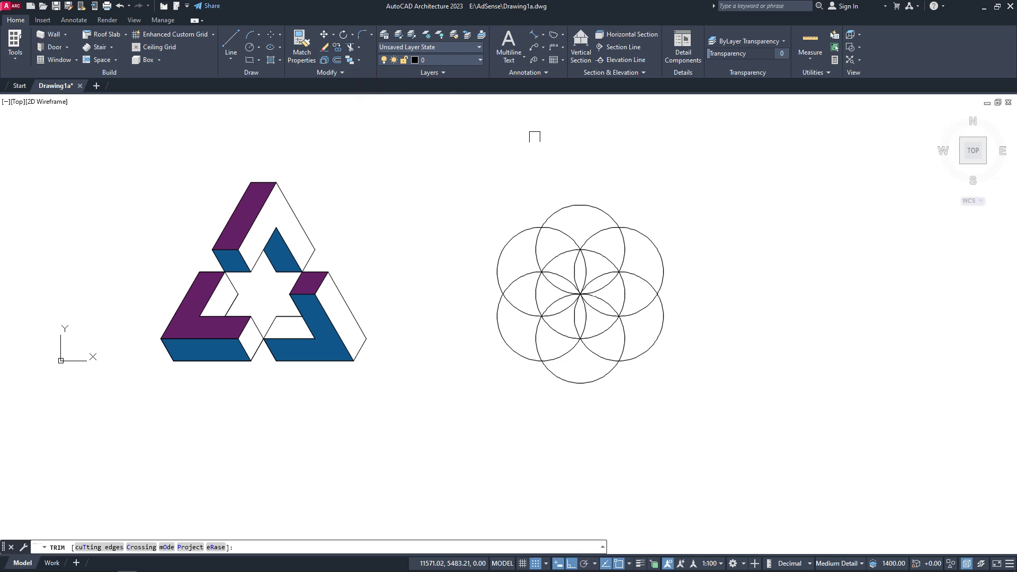
pyautogui.click(596, 317)
pyautogui.moveTo(590, 312); pyautogui.dragTo(568, 268)
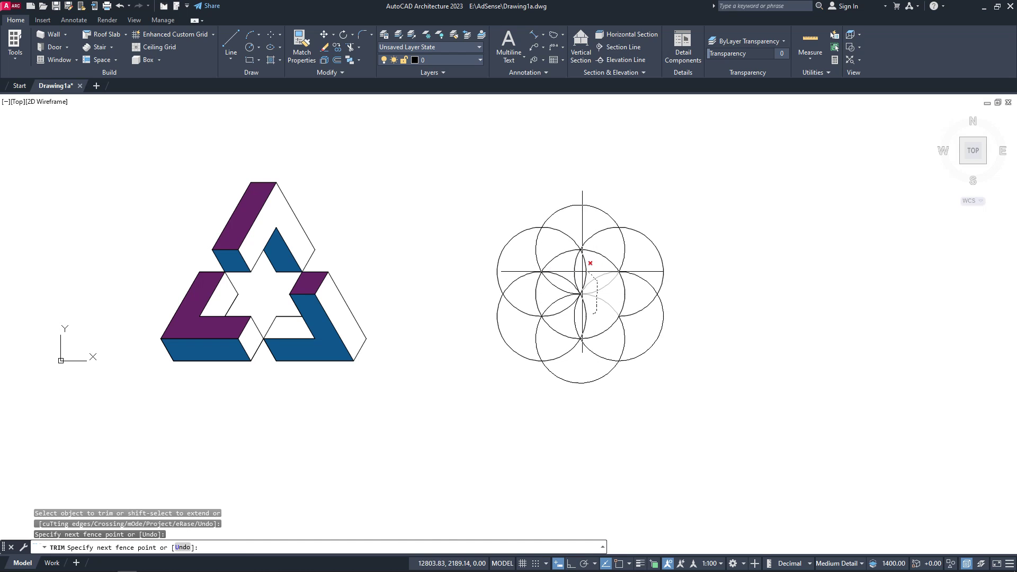
pyautogui.rightClick(679, 186)
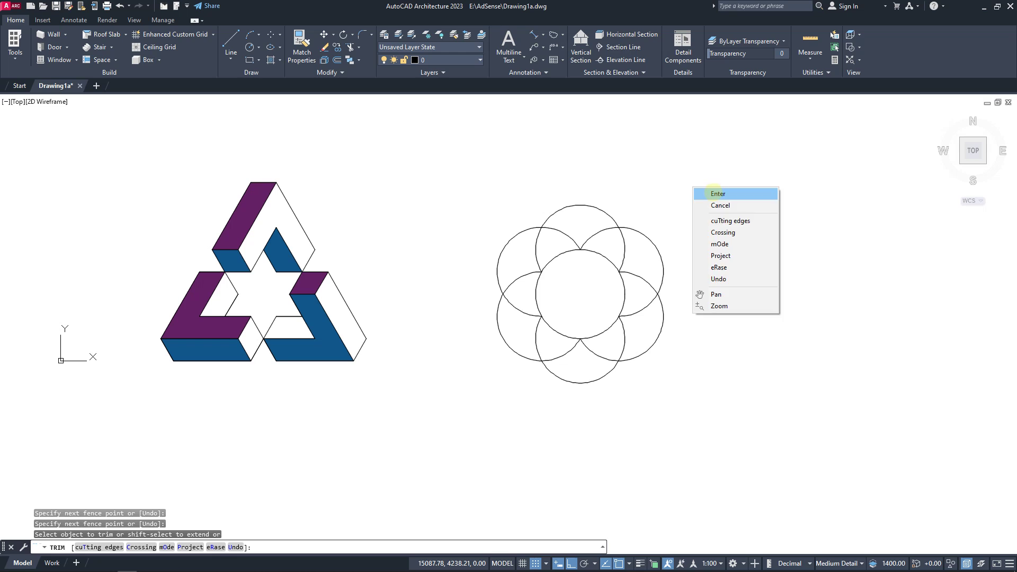
pyautogui.click(716, 192)
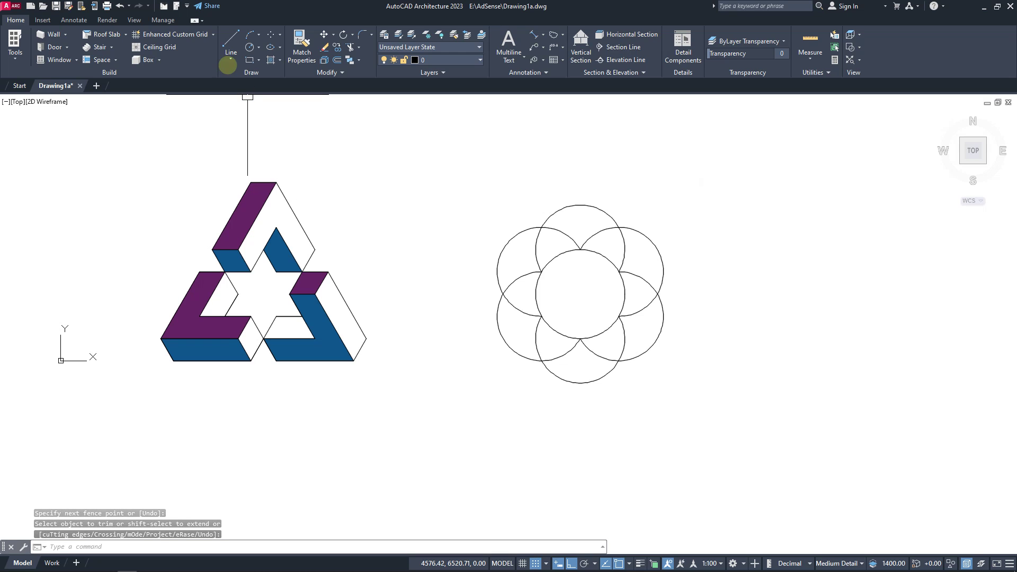
pyautogui.click(231, 57)
# Draw an upright polyline triangle through the top, lower-left and lower-right intersections.
pyautogui.click(255, 99)
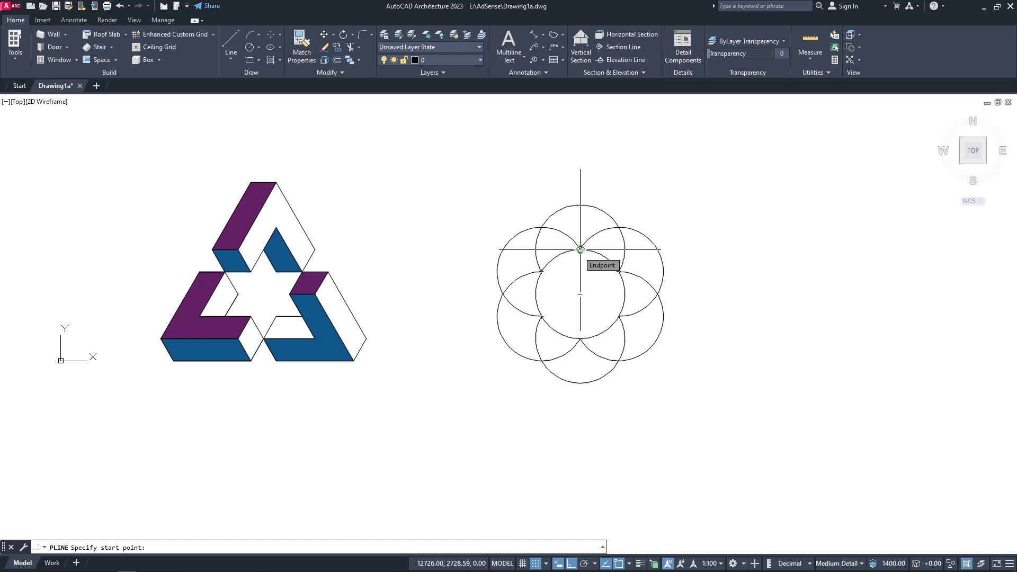
pyautogui.click(580, 249)
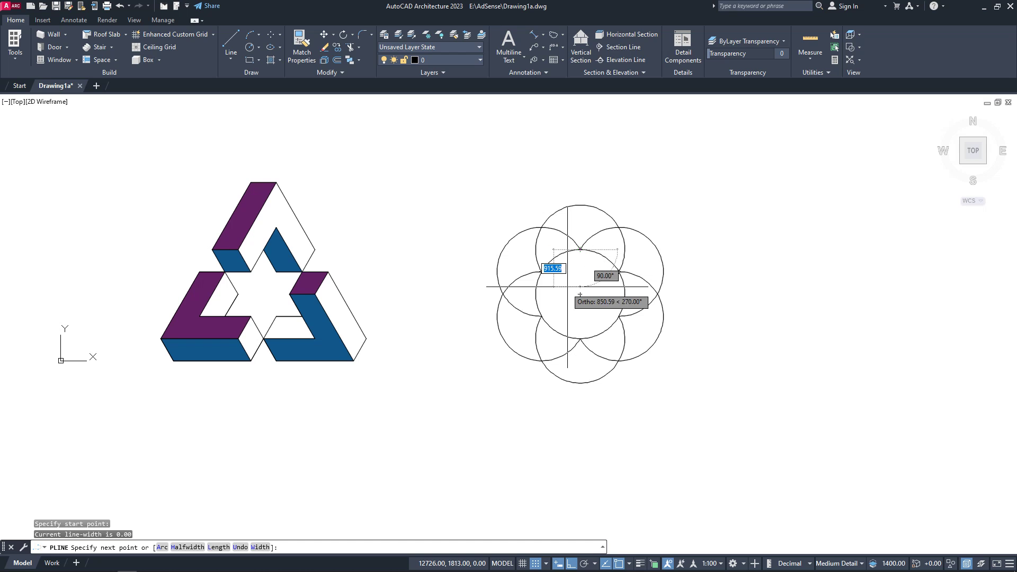
pyautogui.click(541, 316)
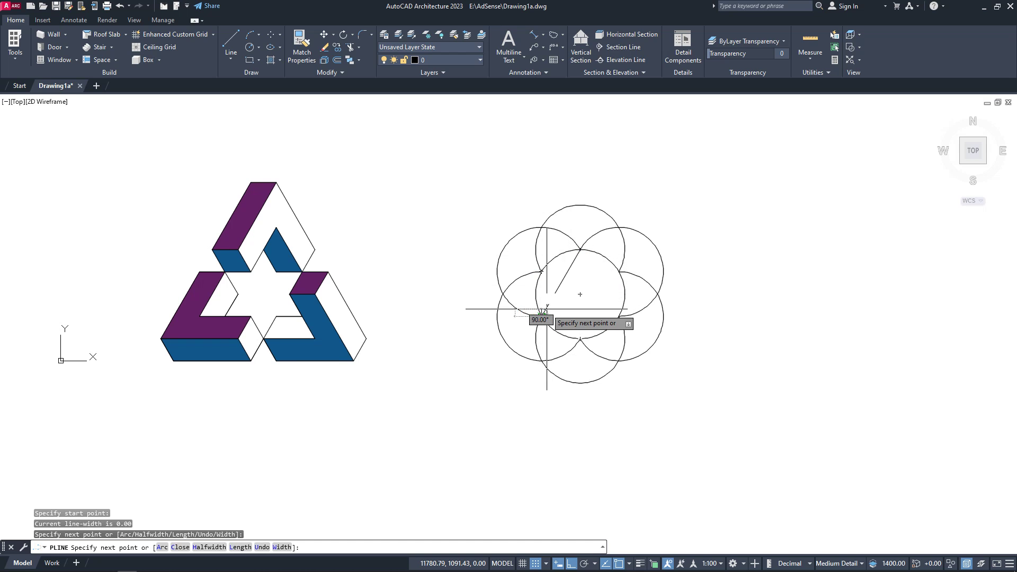
pyautogui.click(619, 317)
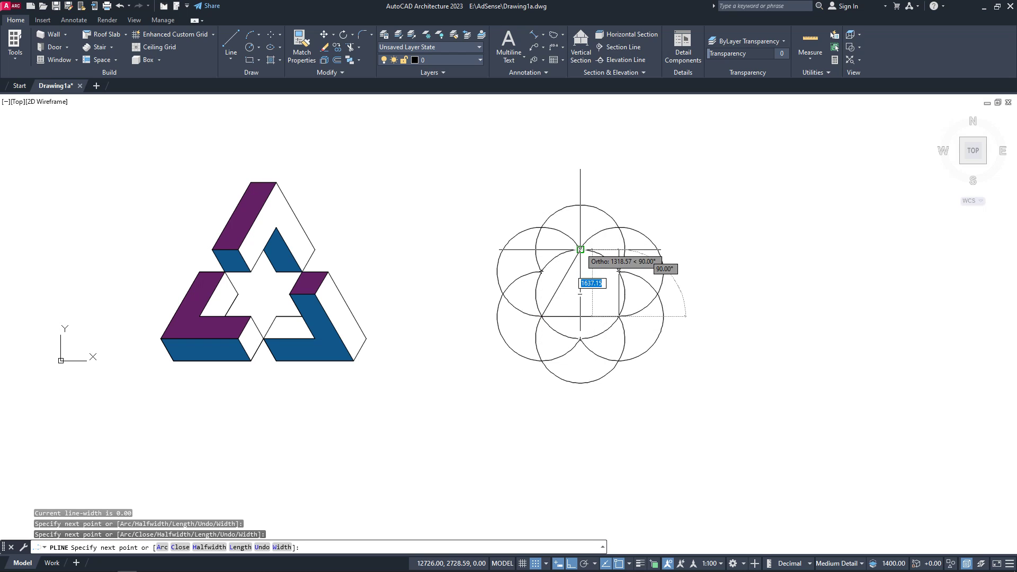
pyautogui.click(580, 249)
pyautogui.rightClick(583, 253)
pyautogui.click(604, 262)
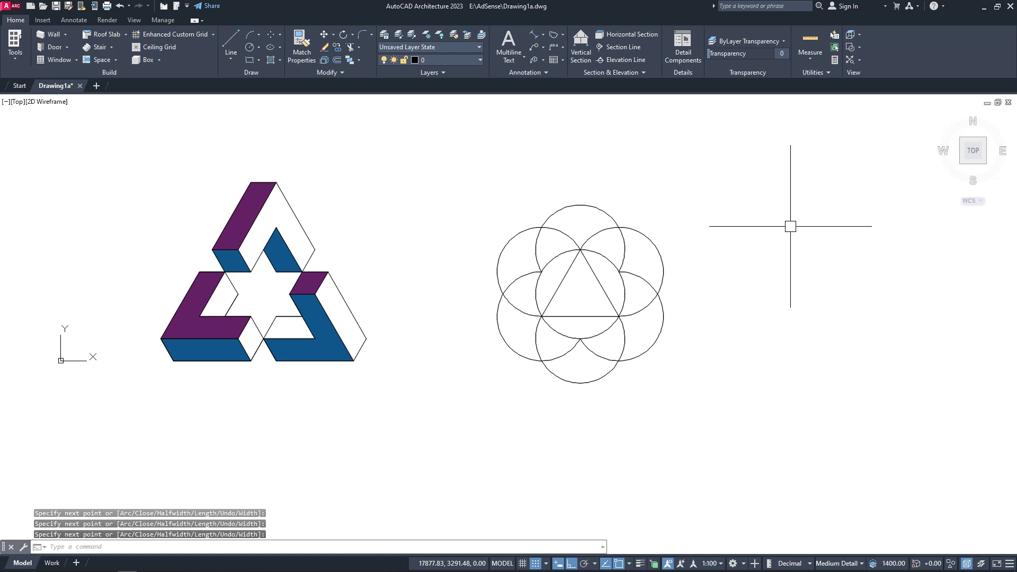
# Draw an inverted polyline triangle through the left, bottom and right intersections.
pyautogui.click(232, 60)
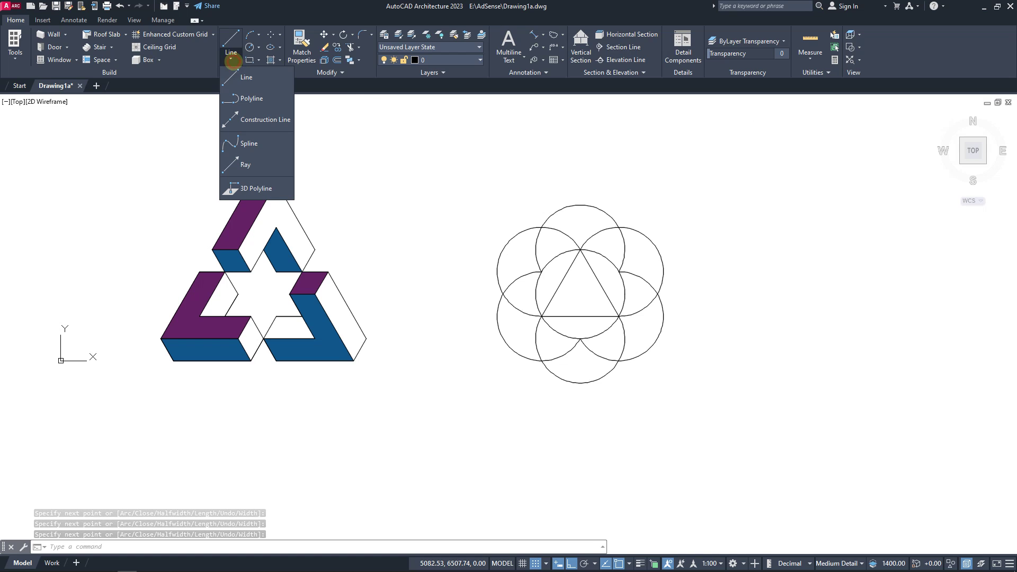
pyautogui.click(250, 99)
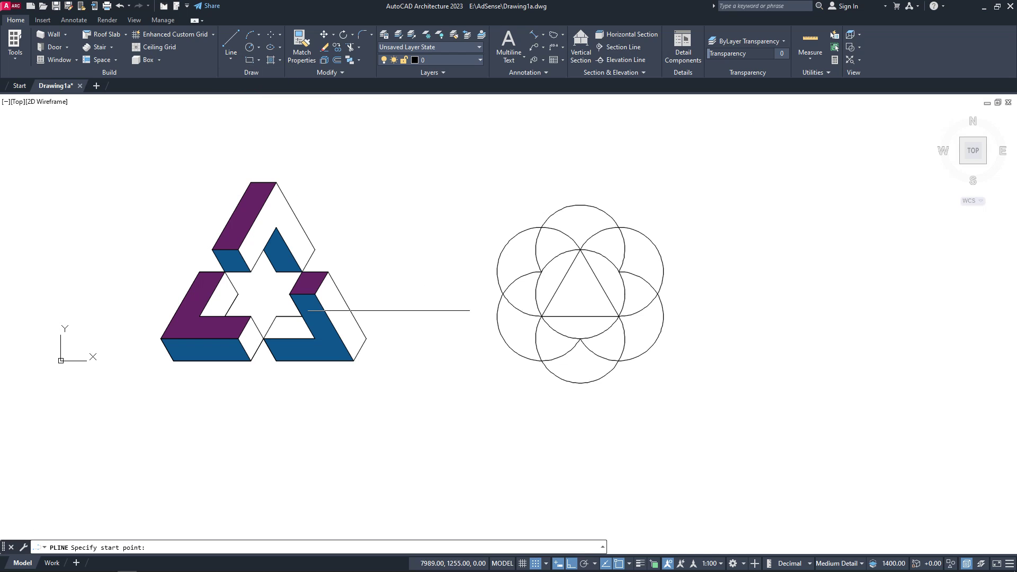
pyautogui.click(541, 272)
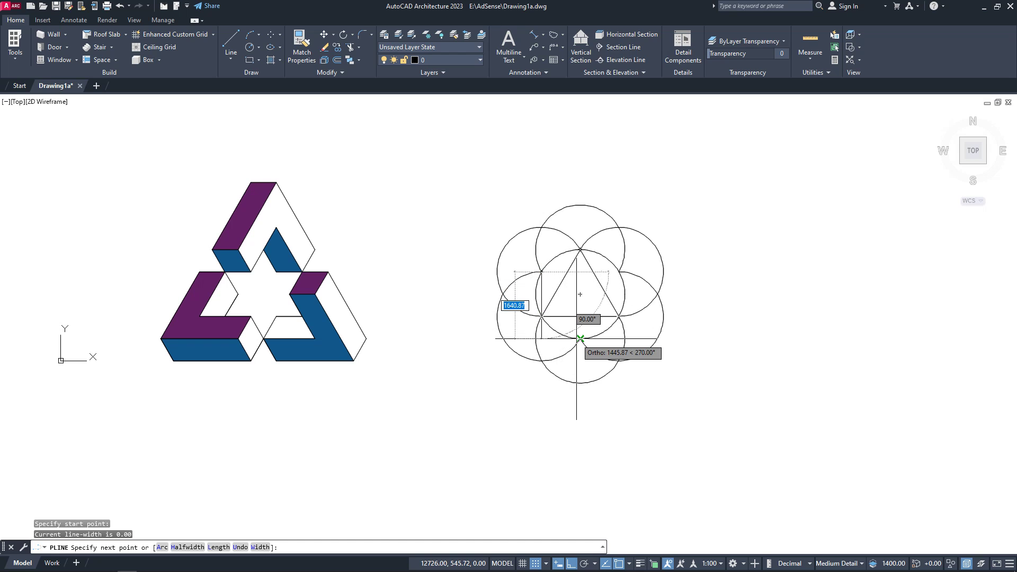
pyautogui.click(580, 339)
pyautogui.click(619, 272)
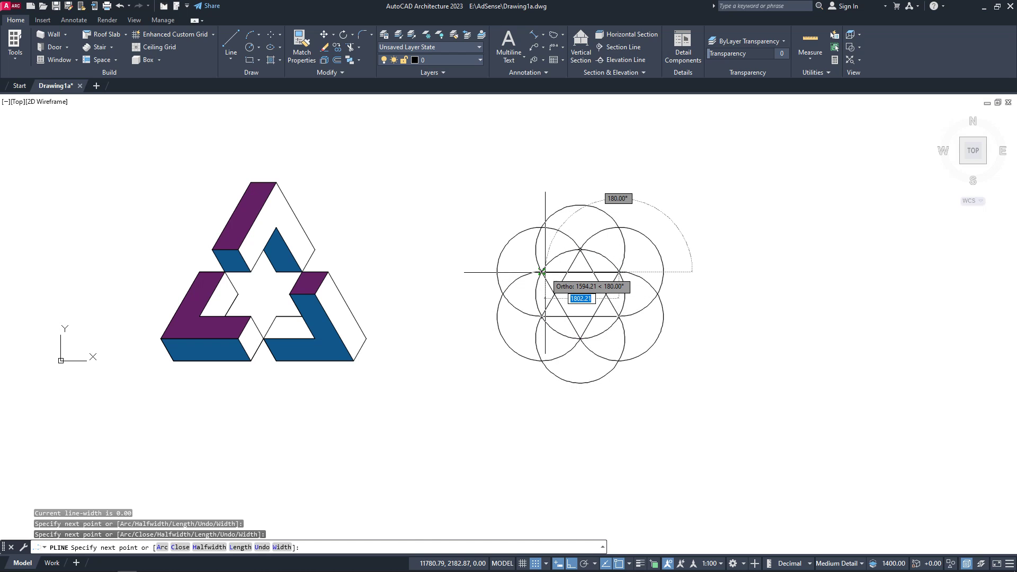
pyautogui.click(541, 272)
pyautogui.rightClick(542, 272)
pyautogui.click(579, 278)
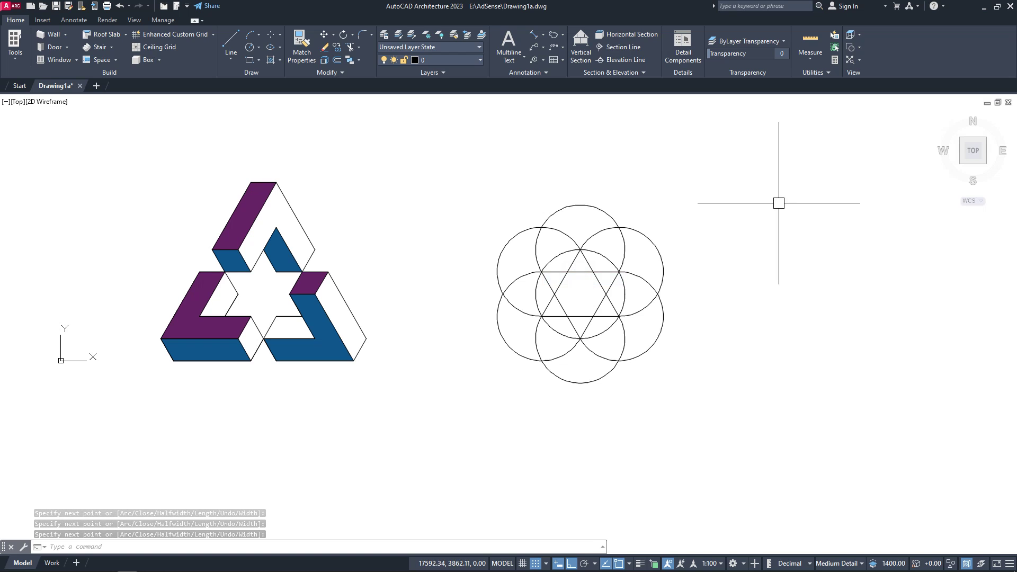
# Fence-trim the remaining inner circle arcs around the star.
pyautogui.click(350, 46)
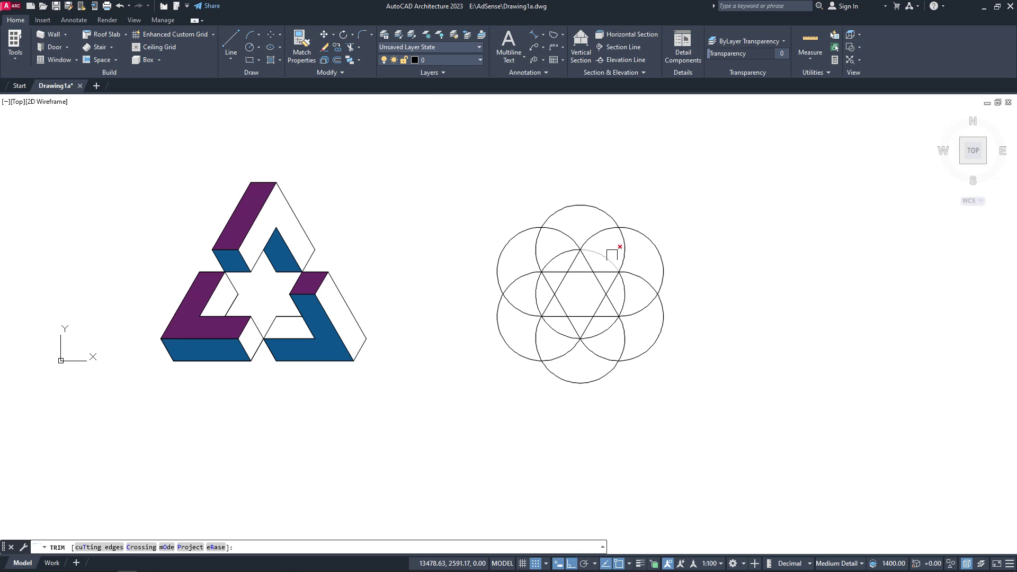
pyautogui.moveTo(631, 259)
pyautogui.mouseDown()
pyautogui.moveTo(533, 317)
pyautogui.moveTo(642, 325)
pyautogui.mouseUp()
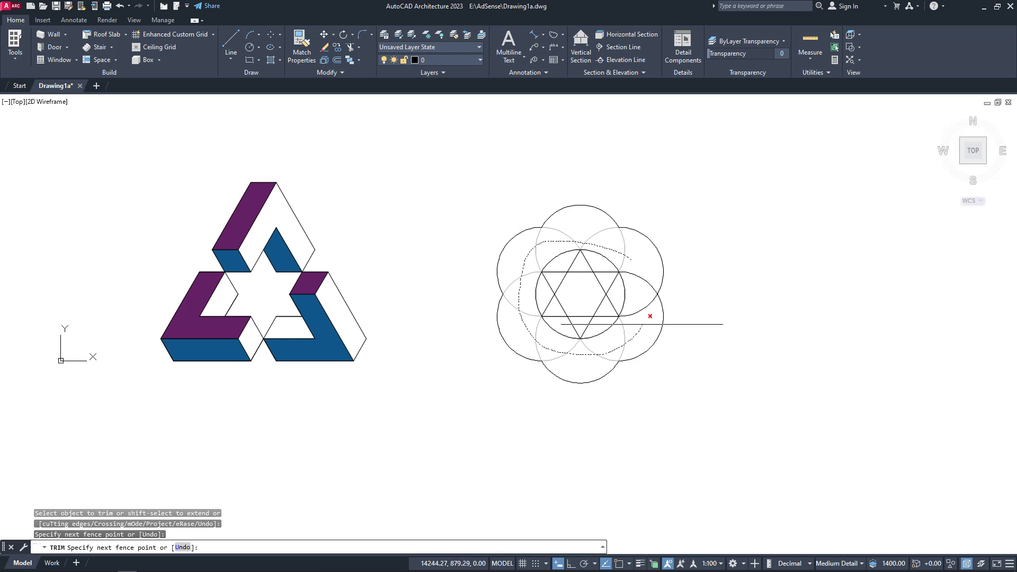
pyautogui.moveTo(643, 265); pyautogui.dragTo(643, 262)
pyautogui.rightClick(643, 262)
pyautogui.click(657, 268)
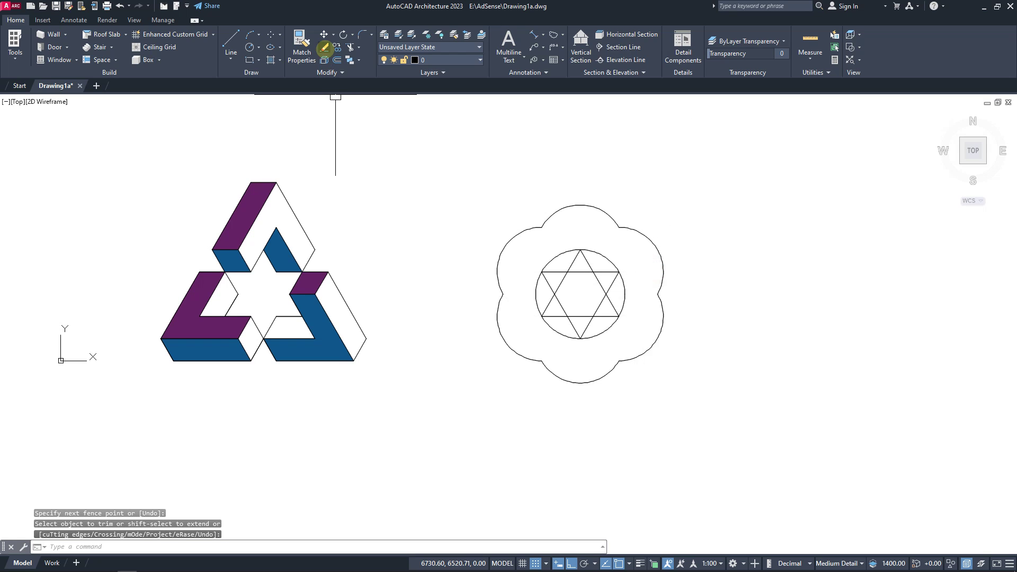
pyautogui.click(324, 48)
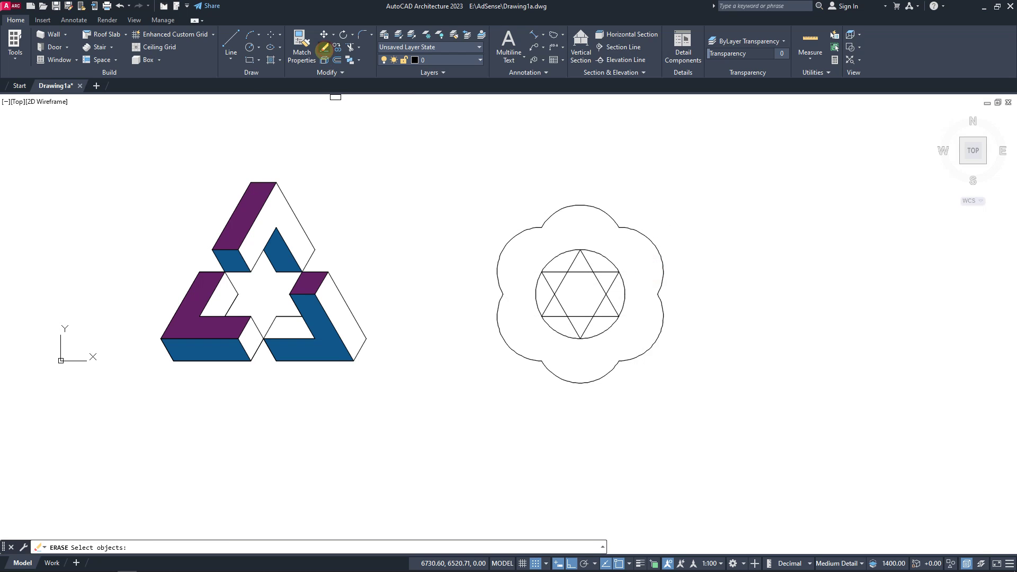
# Erase the inner circle and the scalloped flower arcs, 7 objects in total.
pyautogui.click(562, 254)
pyautogui.moveTo(570, 234); pyautogui.dragTo(455, 339)
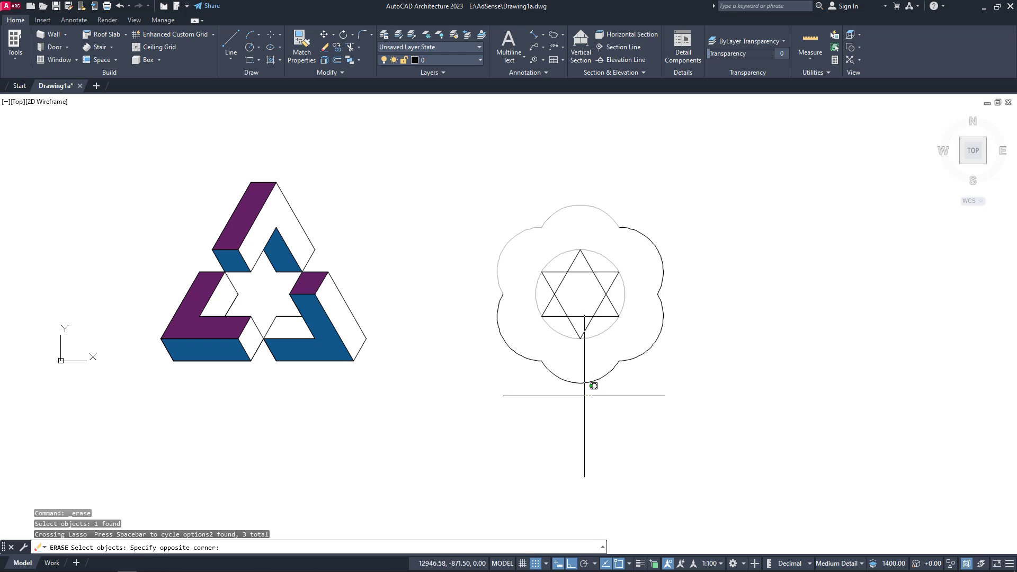
pyautogui.moveTo(590, 382); pyautogui.dragTo(487, 305)
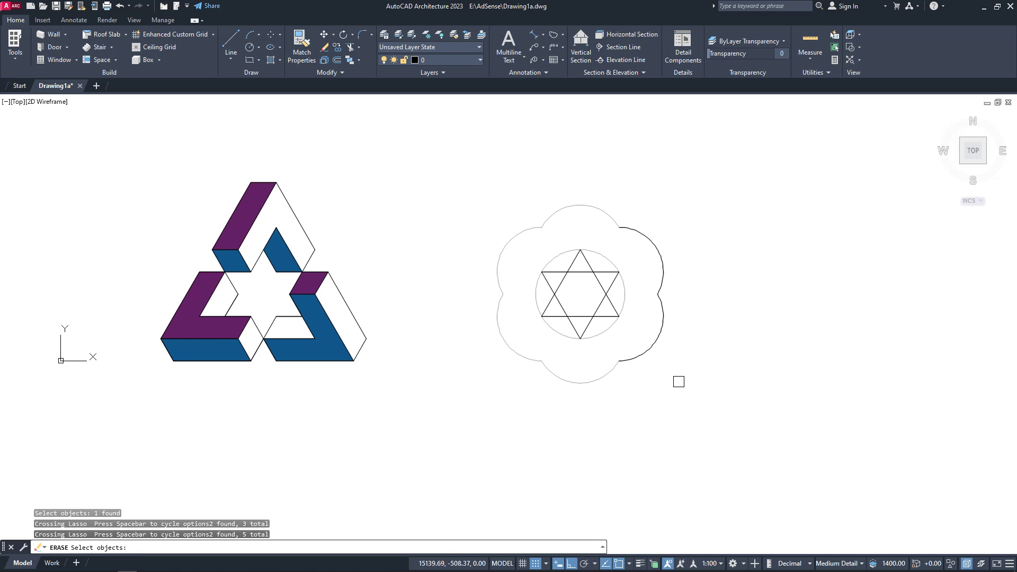
pyautogui.moveTo(679, 381); pyautogui.dragTo(651, 202)
pyautogui.click(670, 318)
pyautogui.click(651, 281)
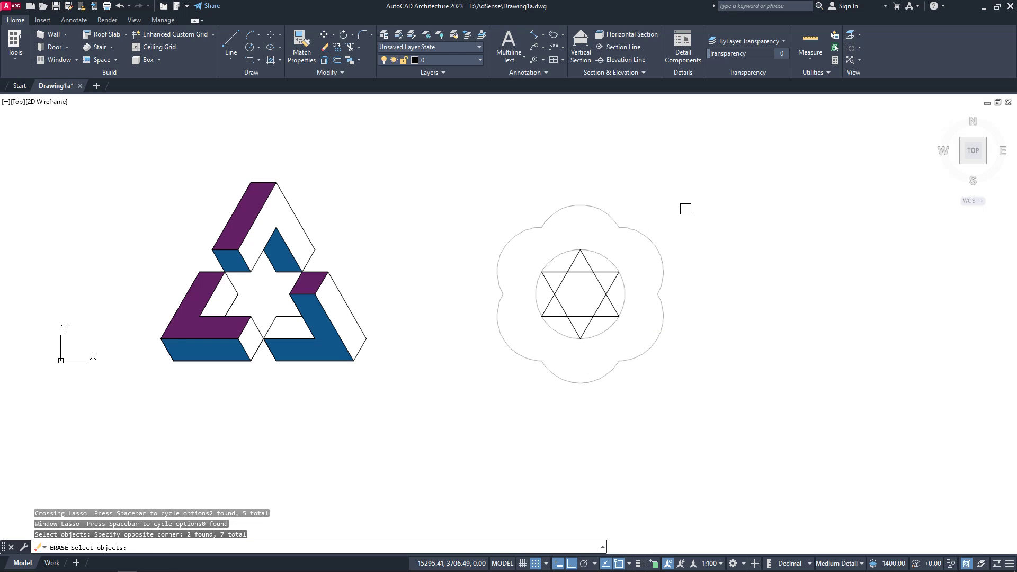
pyautogui.press('Return')
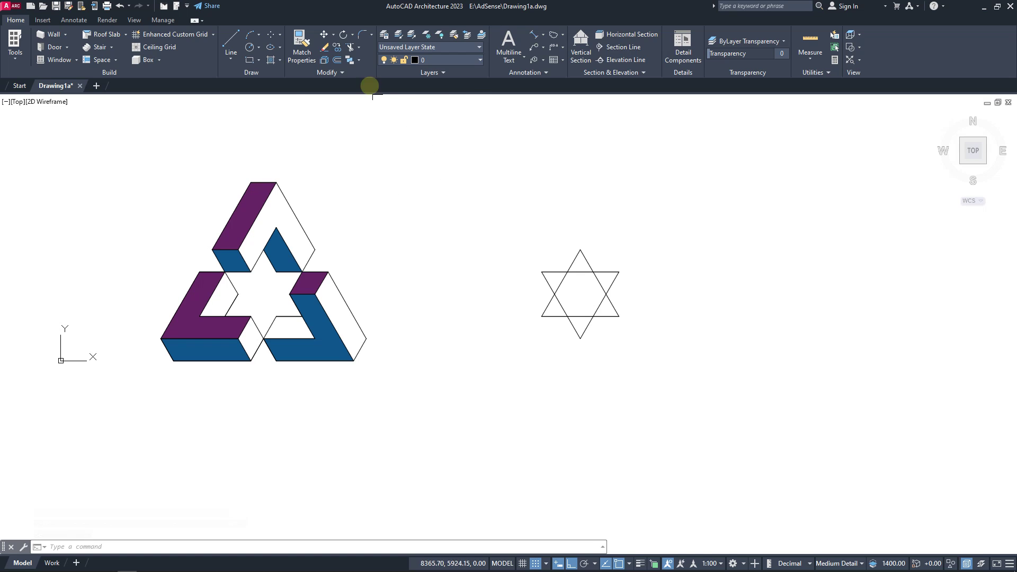
# Trim the star's inner crossing segments, using all lines as cutting edges.
pyautogui.click(351, 48)
pyautogui.rightClick(645, 171)
pyautogui.click(674, 178)
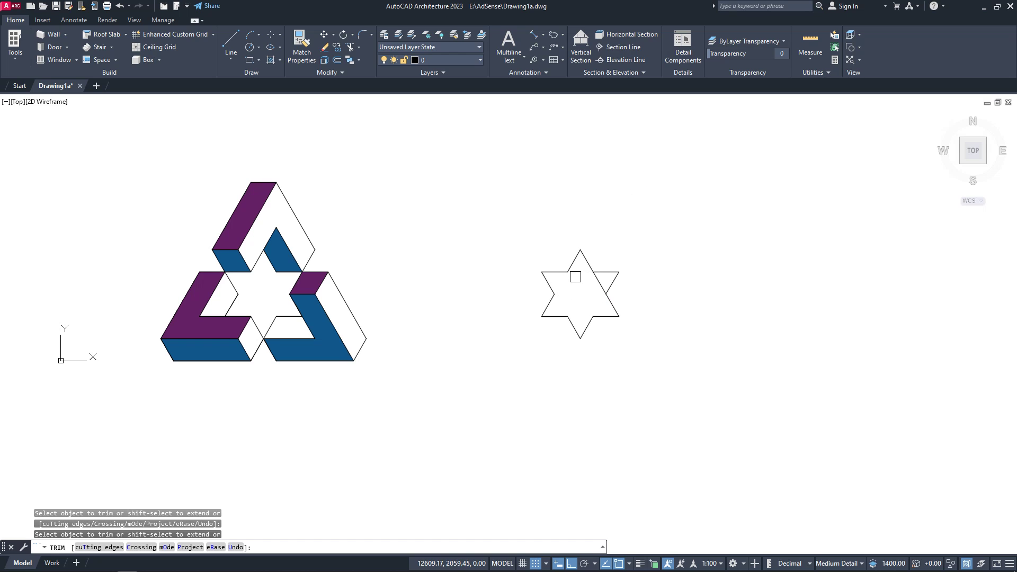
pyautogui.rightClick(638, 192)
pyautogui.click(651, 198)
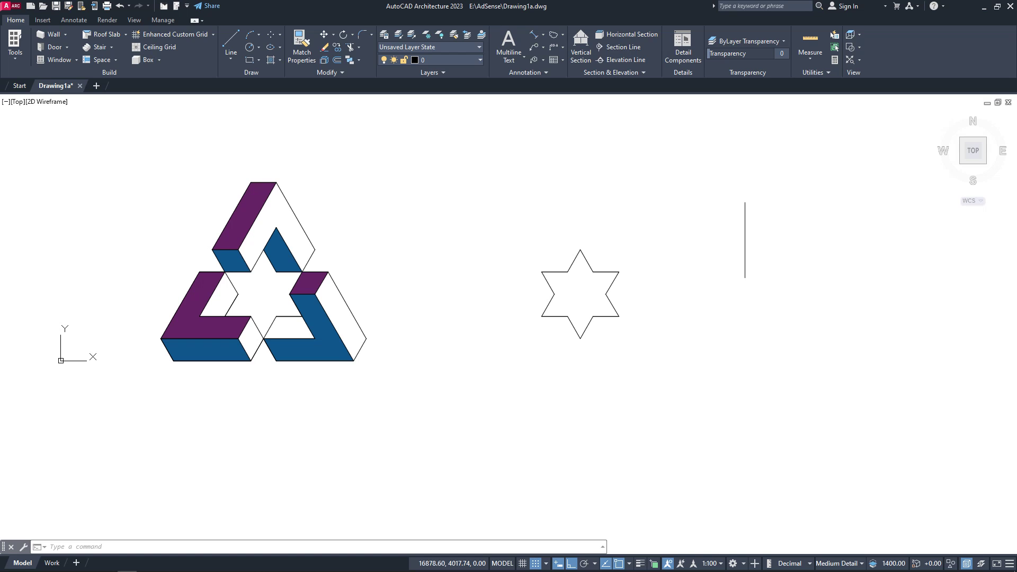
pyautogui.click(133, 20)
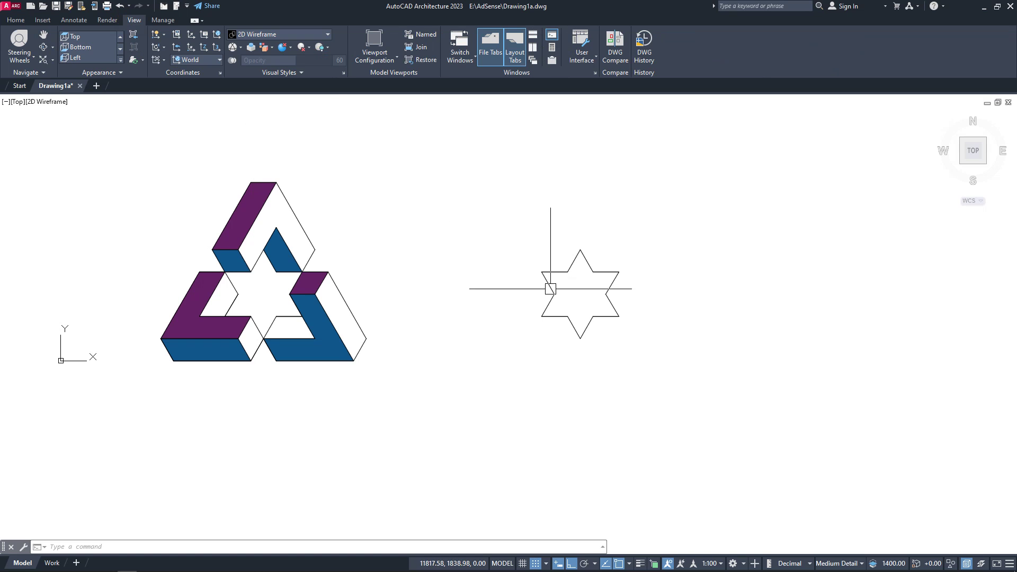
# Align the UCS to the star's upper-left slanted edge with the Object option.
pyautogui.click(551, 272)
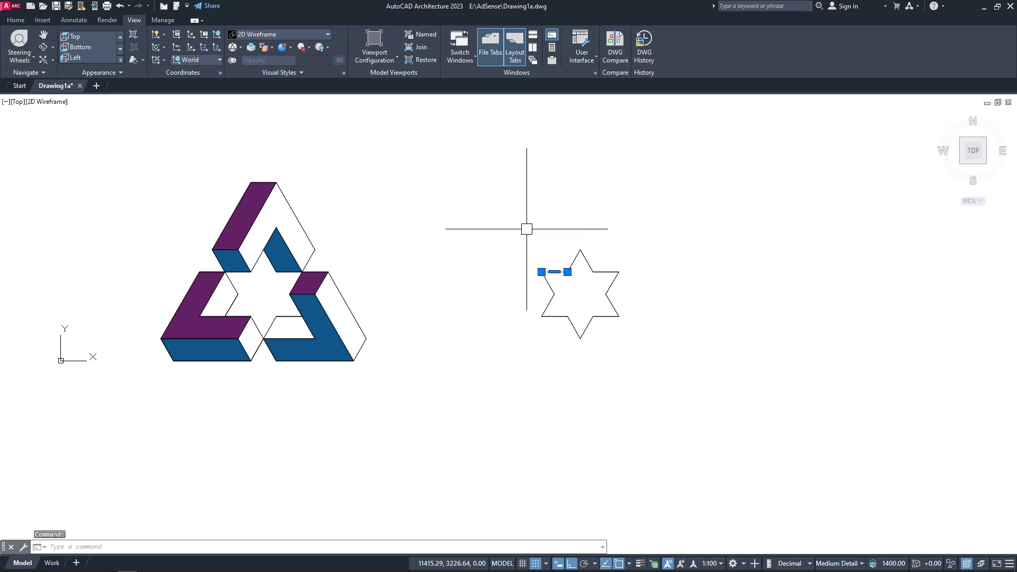
pyautogui.press('Escape')
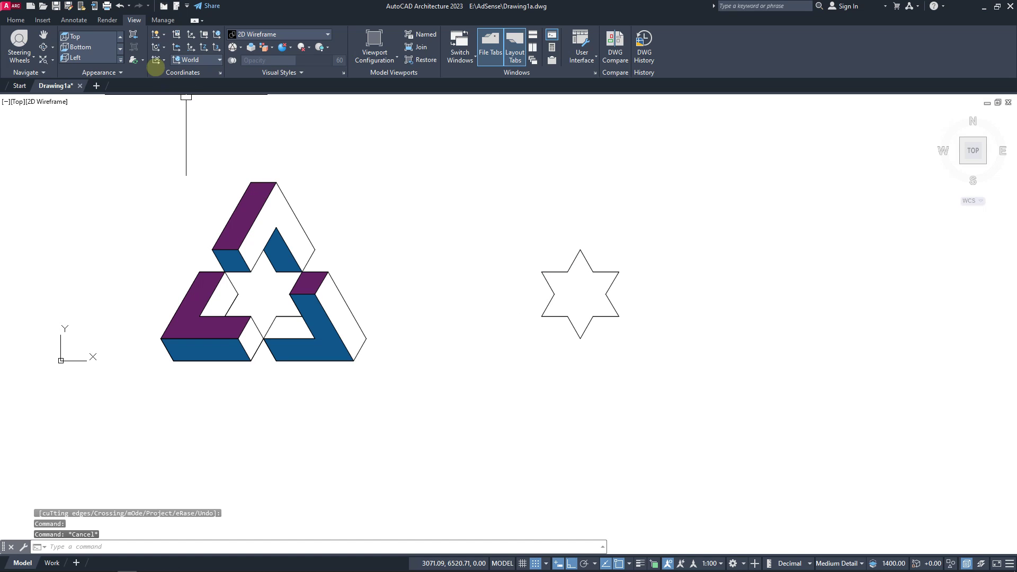
pyautogui.click(163, 60)
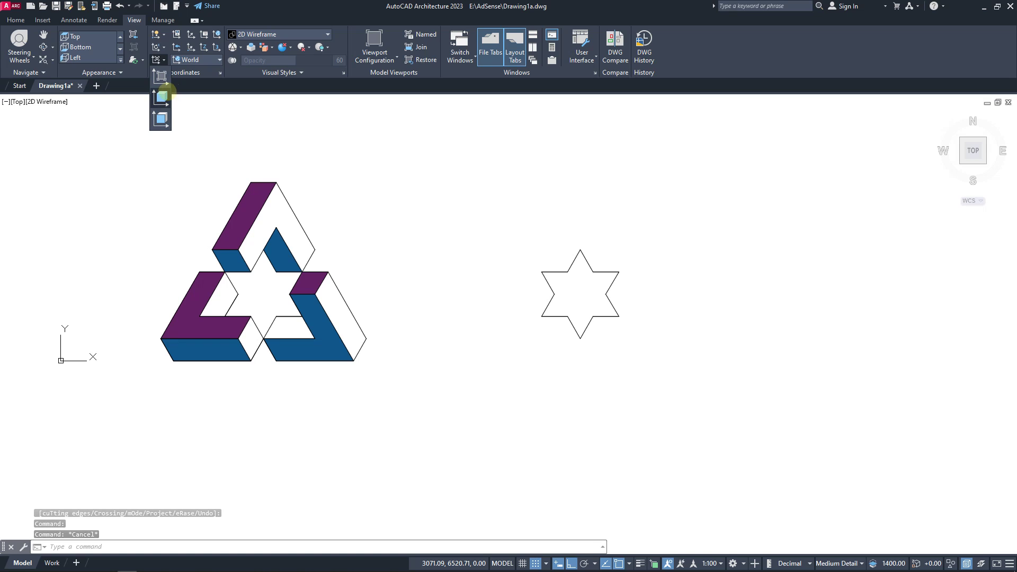
pyautogui.click(166, 95)
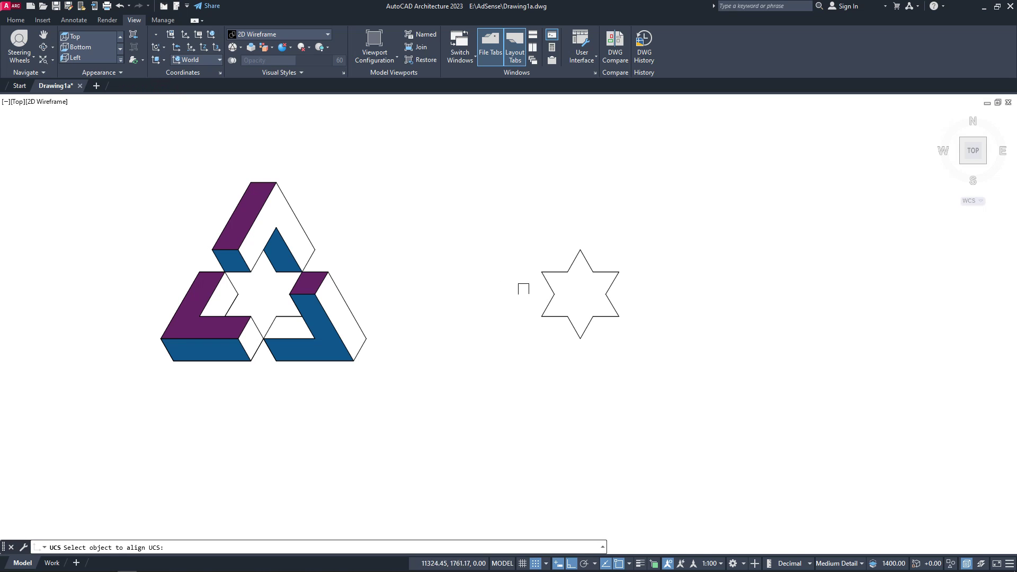
pyautogui.scroll(2, 545, 303)
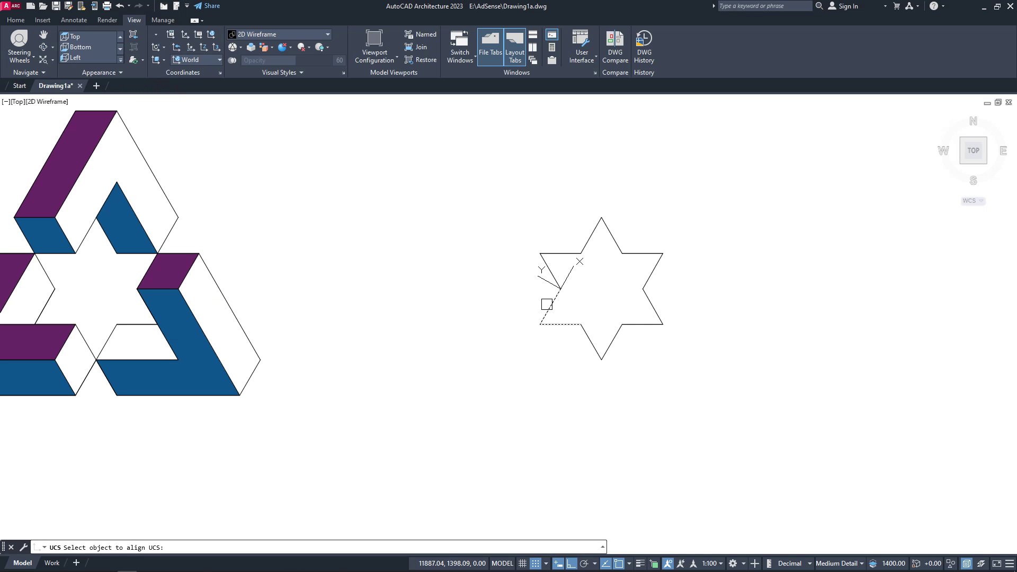
pyautogui.click(547, 305)
pyautogui.rightClick(516, 289)
pyautogui.click(383, 257)
pyautogui.click(408, 291)
pyautogui.scroll(-2, 429, 286)
pyautogui.moveTo(449, 288); pyautogui.dragTo(460, 309, button='middle')
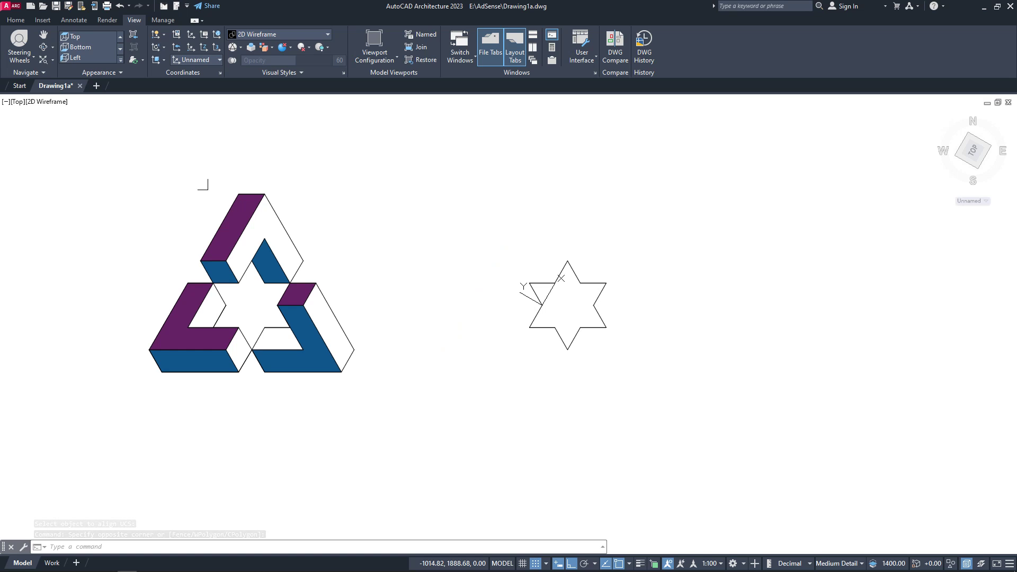
pyautogui.click(15, 20)
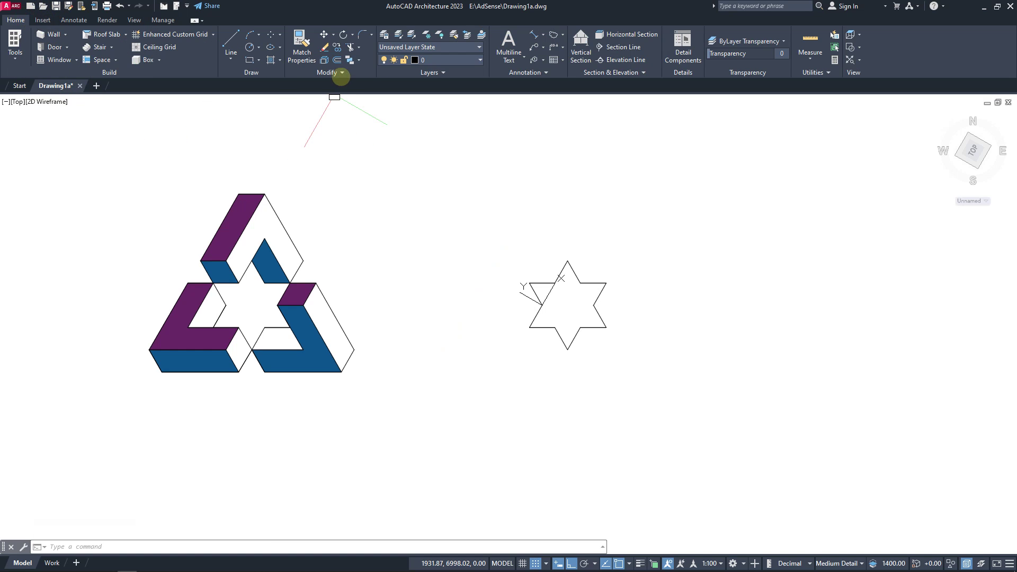
# Try stretching a star edge from a vertex, then cancel.
pyautogui.click(340, 74)
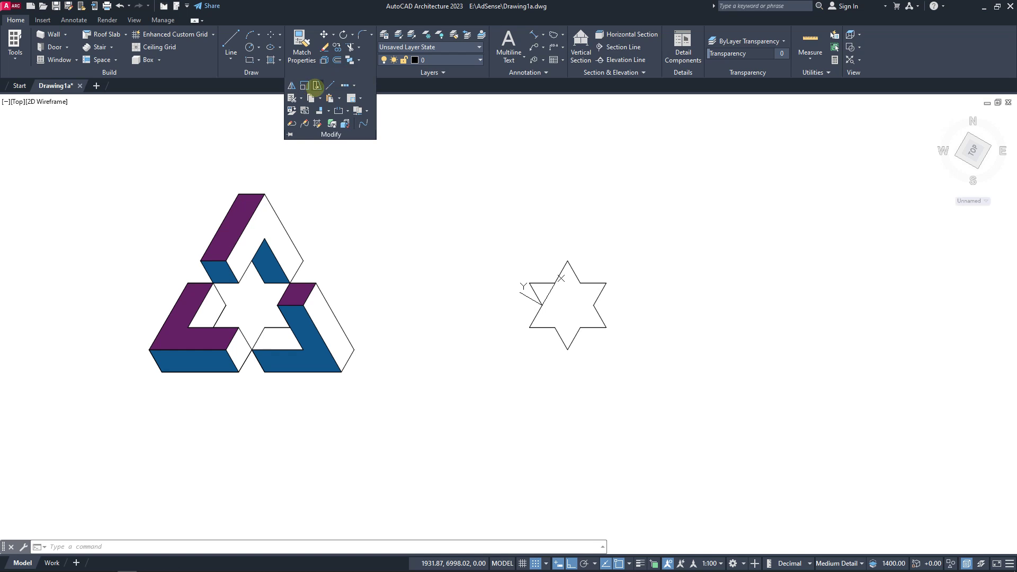
pyautogui.click(317, 85)
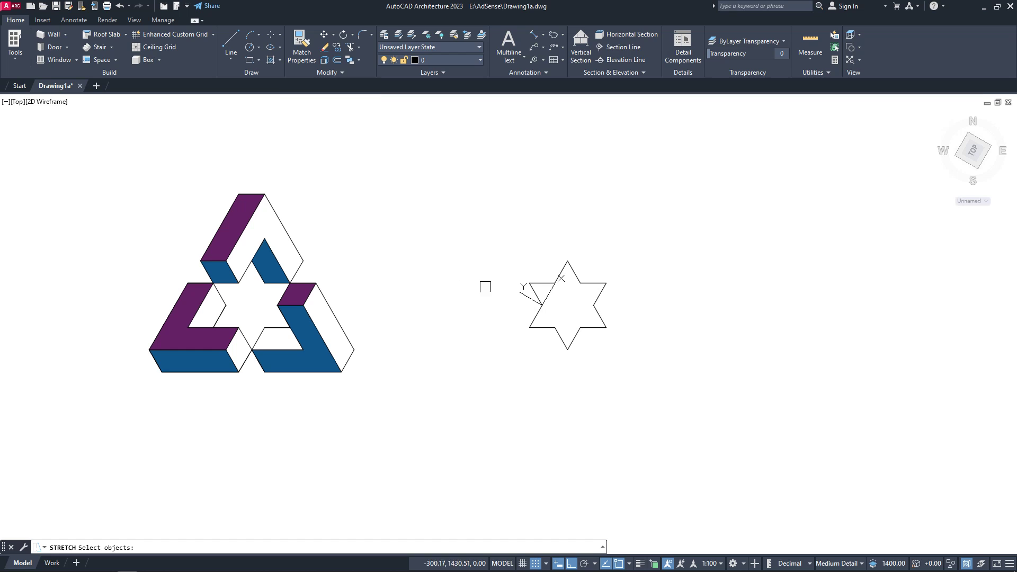
pyautogui.click(532, 291)
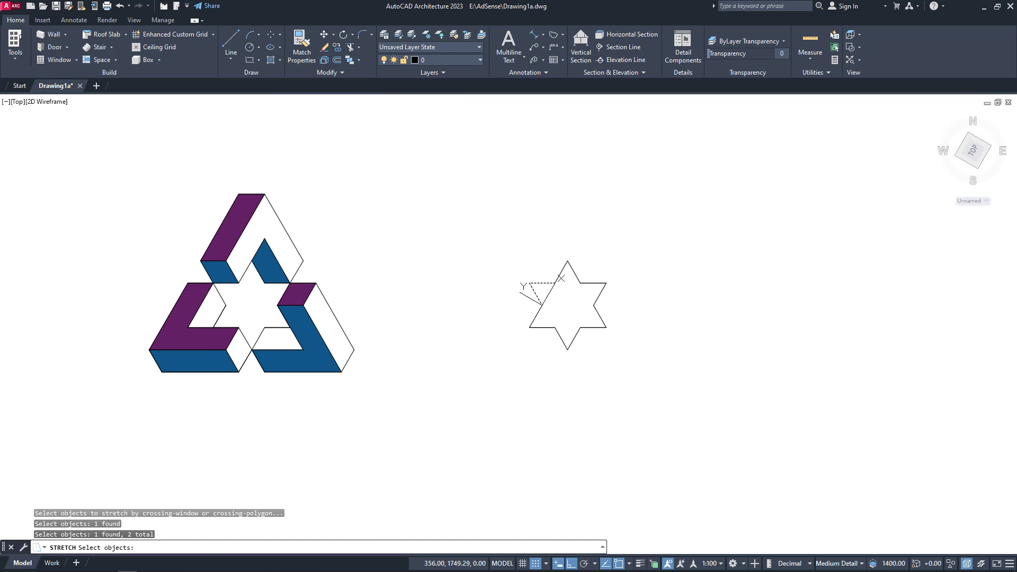
pyautogui.press('Return')
pyautogui.click(530, 328)
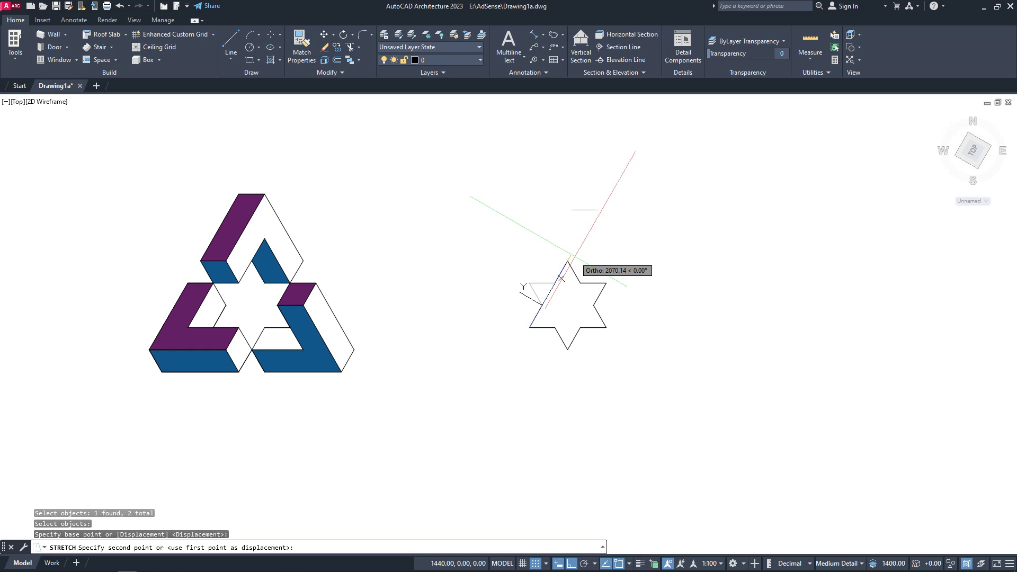
pyautogui.press('Escape')
pyautogui.click(282, 97)
# Begin mirroring the star edges, then cancel after the first mirror-line point.
pyautogui.click(343, 72)
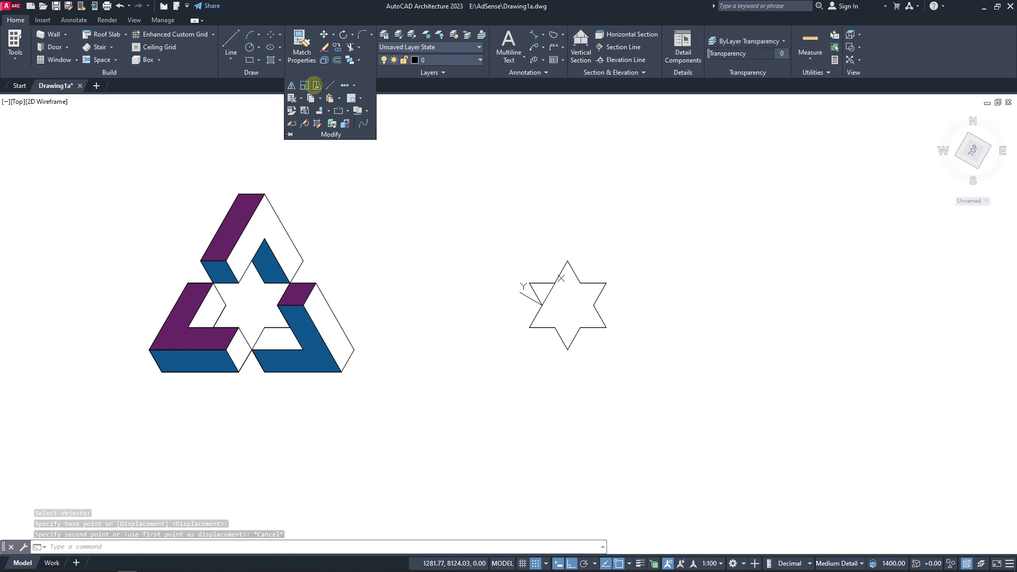
pyautogui.click(291, 84)
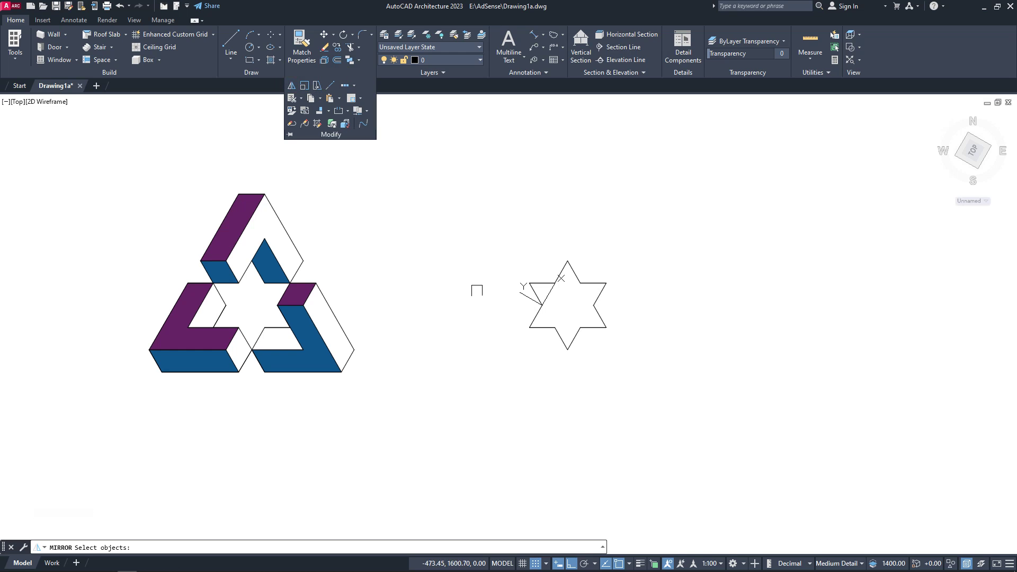
pyautogui.click(532, 289)
pyautogui.press('Return')
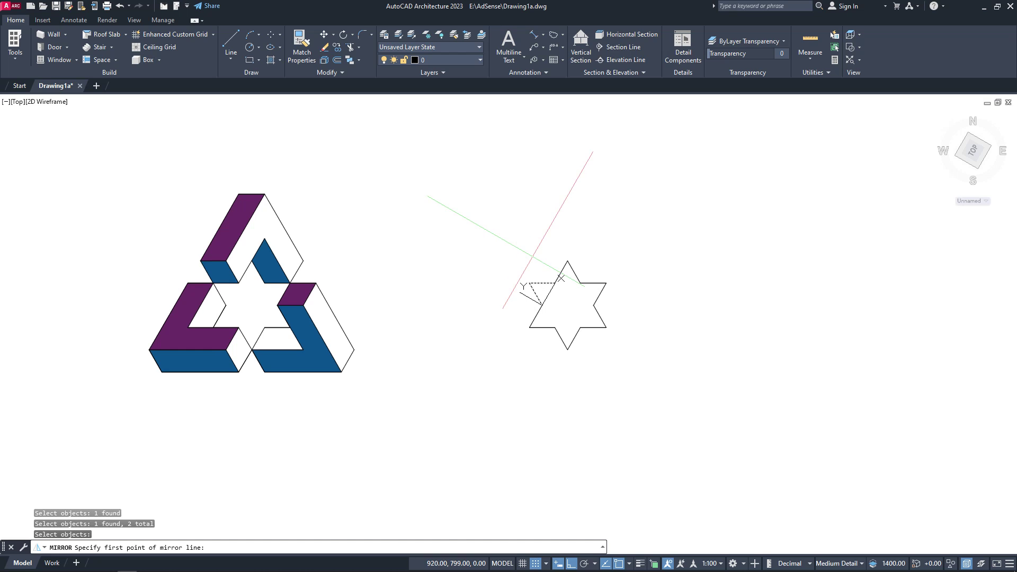
pyautogui.click(567, 261)
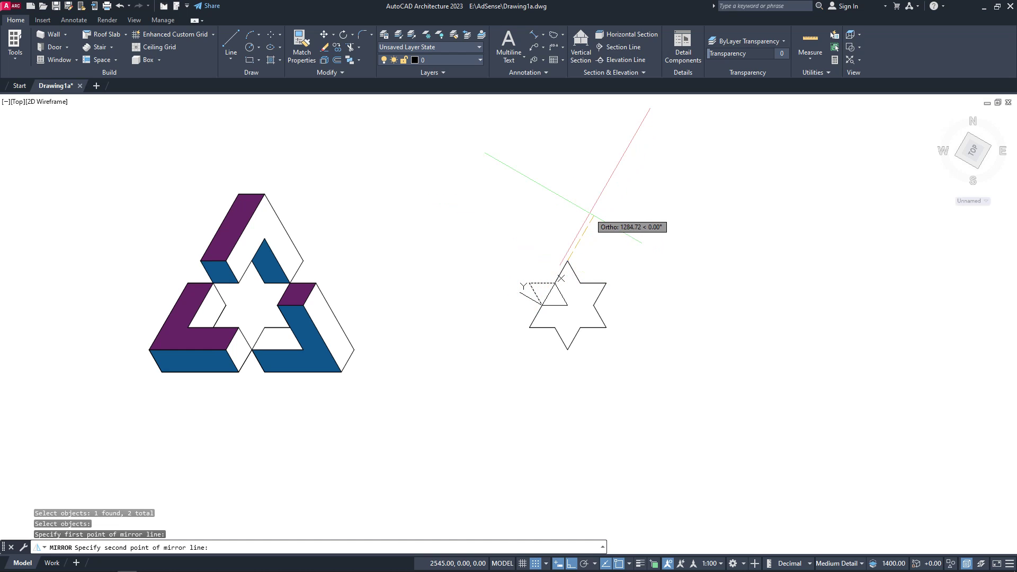
pyautogui.press('Escape')
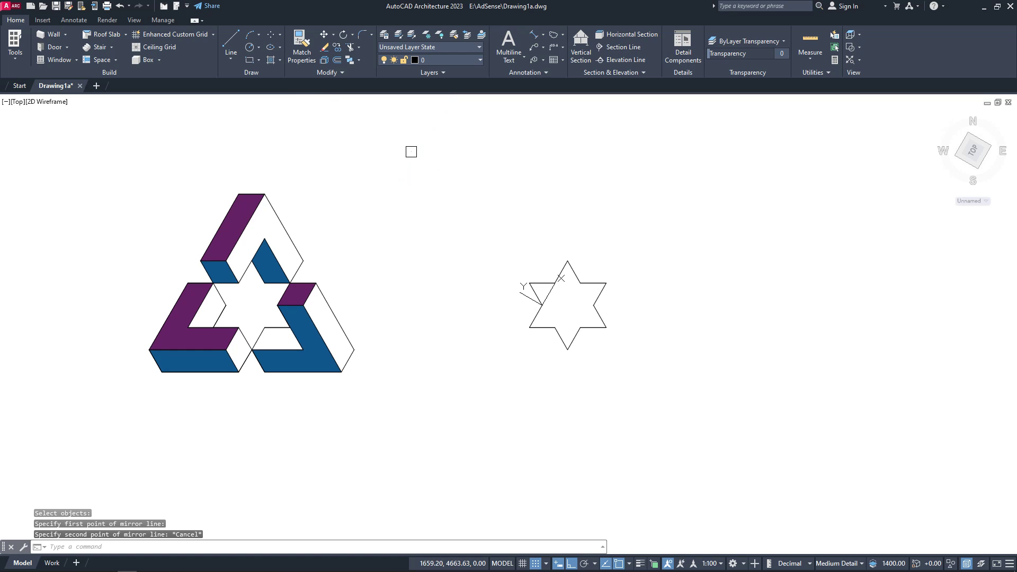
# Mirror two star edges about a line from the star corner, keeping the originals.
pyautogui.click(338, 73)
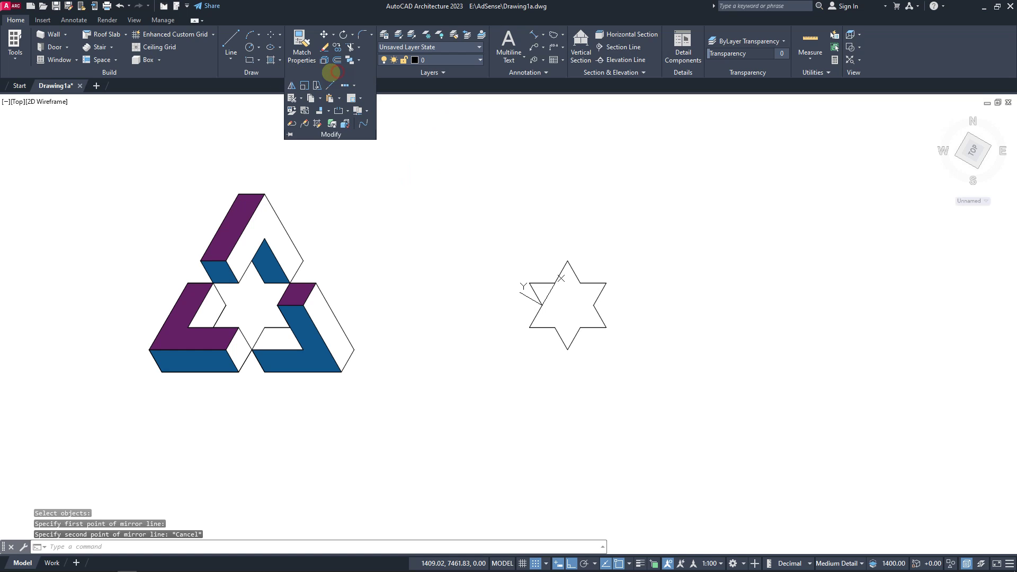
pyautogui.click(293, 83)
pyautogui.scroll(2, 526, 295)
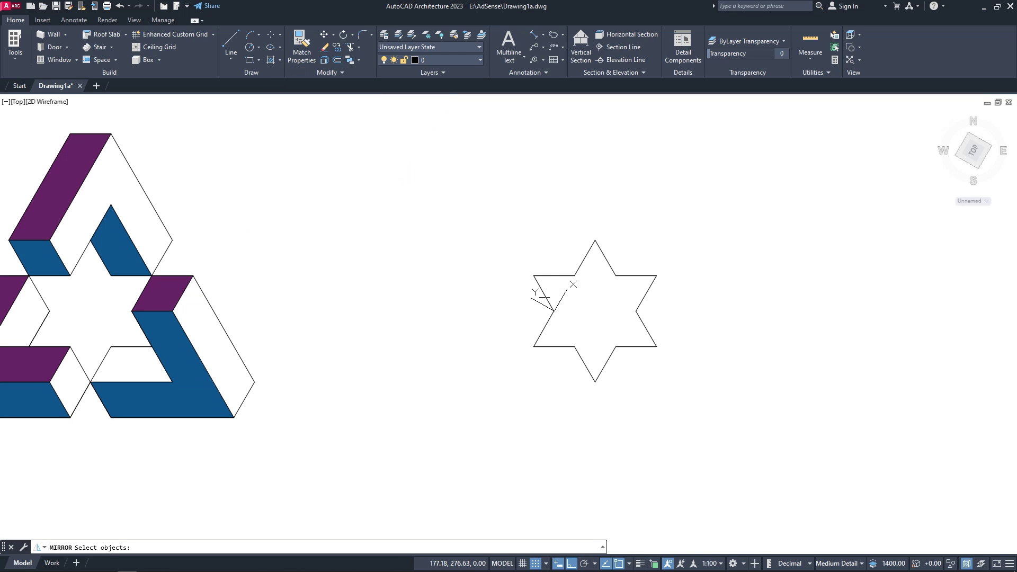
pyautogui.click(543, 291)
pyautogui.press('Return')
pyautogui.click(534, 276)
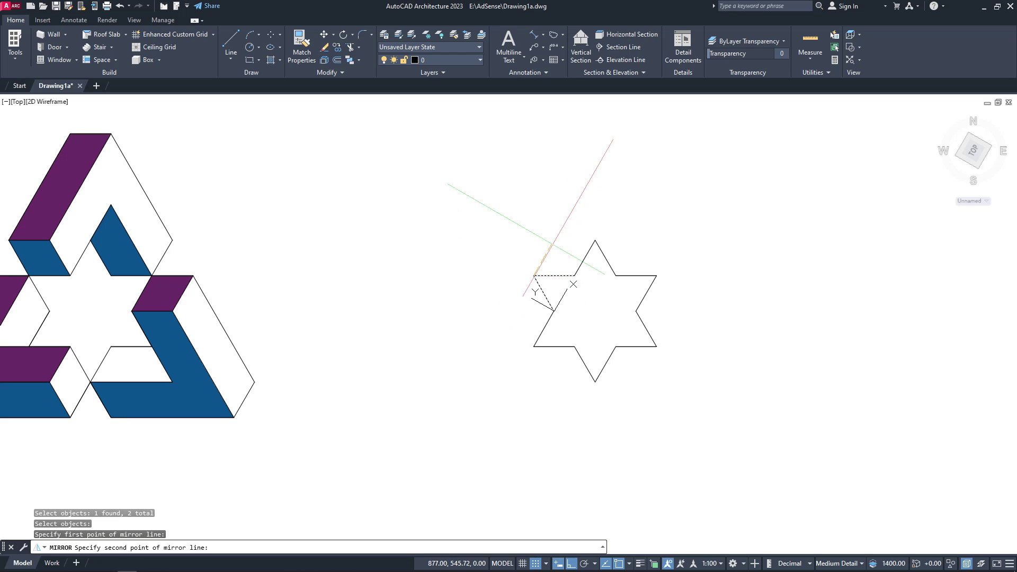
pyautogui.click(657, 179)
pyautogui.rightClick(653, 202)
pyautogui.click(679, 208)
pyautogui.scroll(-2, 440, 338)
pyautogui.moveTo(439, 338); pyautogui.dragTo(446, 319, button='middle')
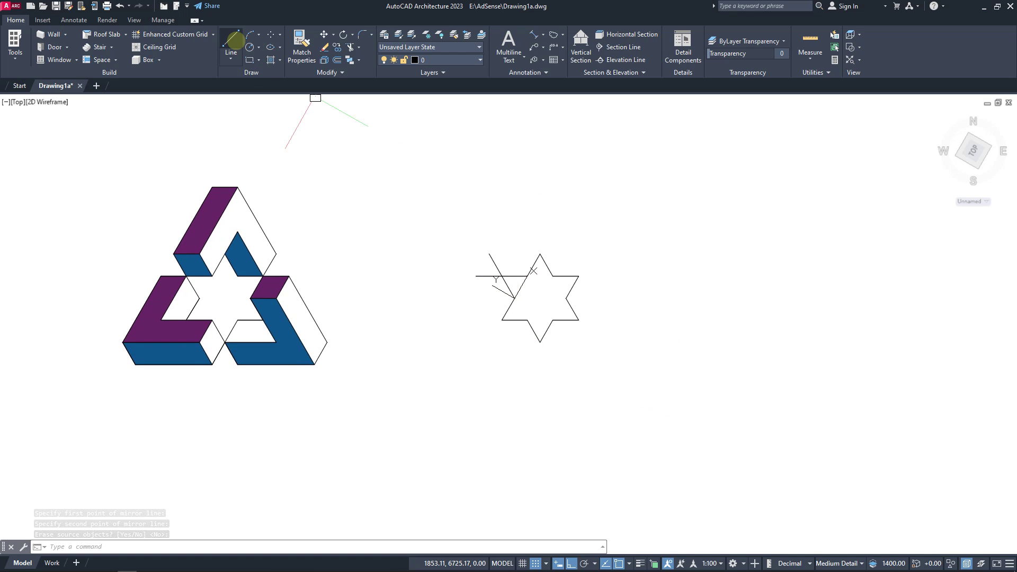
# Draw two long parallel lines running up-right from the star's upper-left endpoint.
pyautogui.click(233, 41)
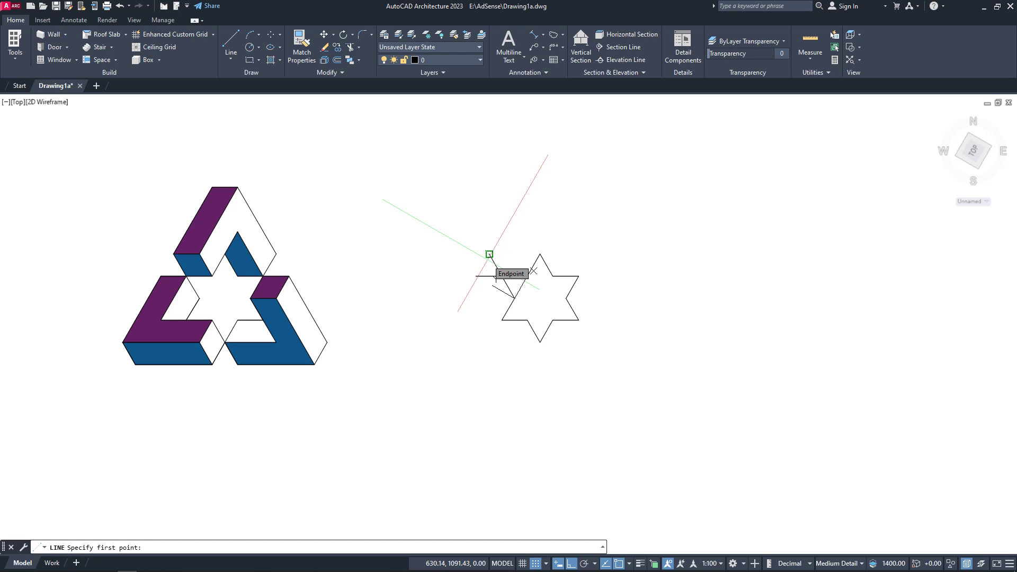
pyautogui.click(489, 254)
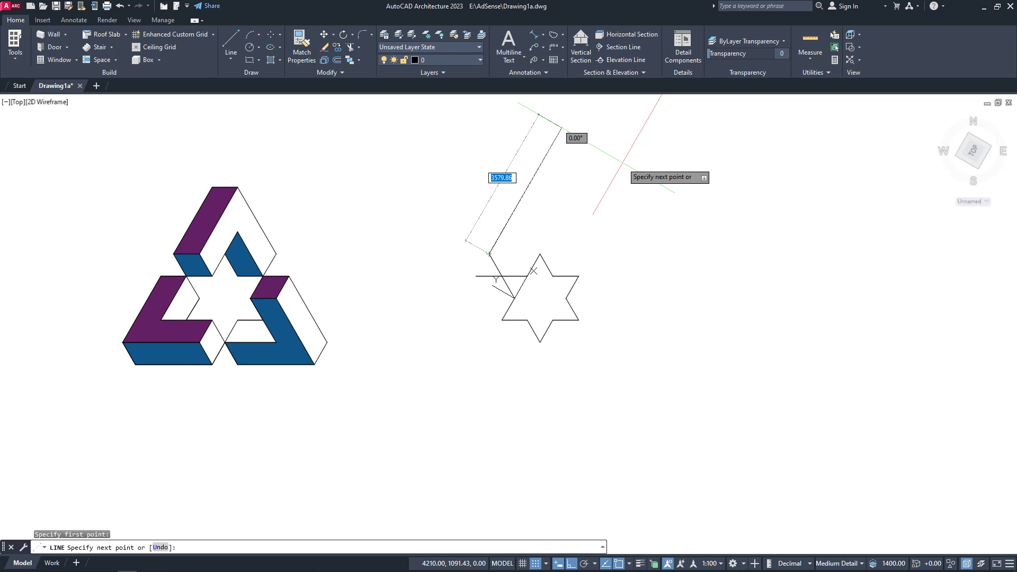
pyautogui.click(582, 220)
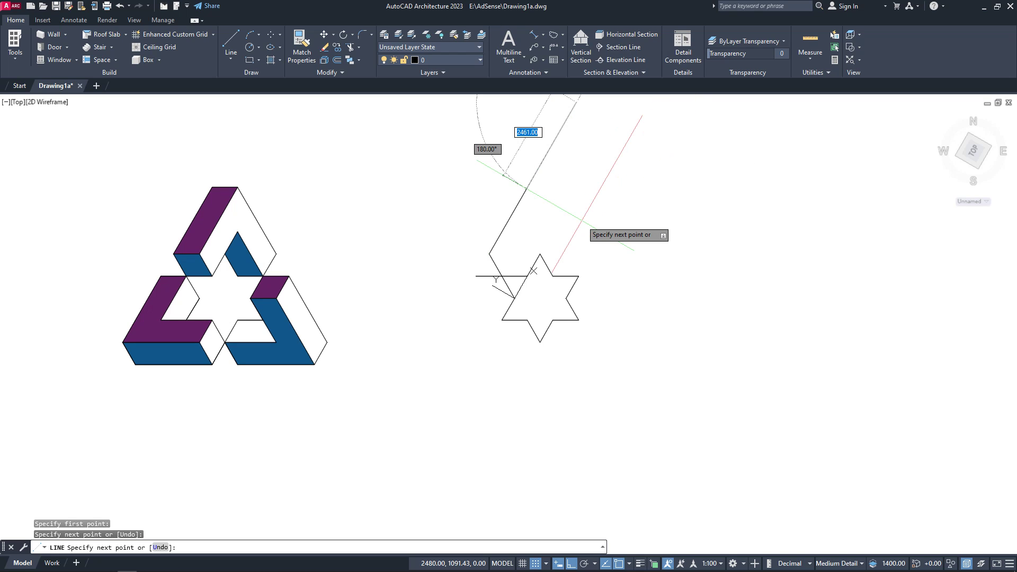
pyautogui.press('Return')
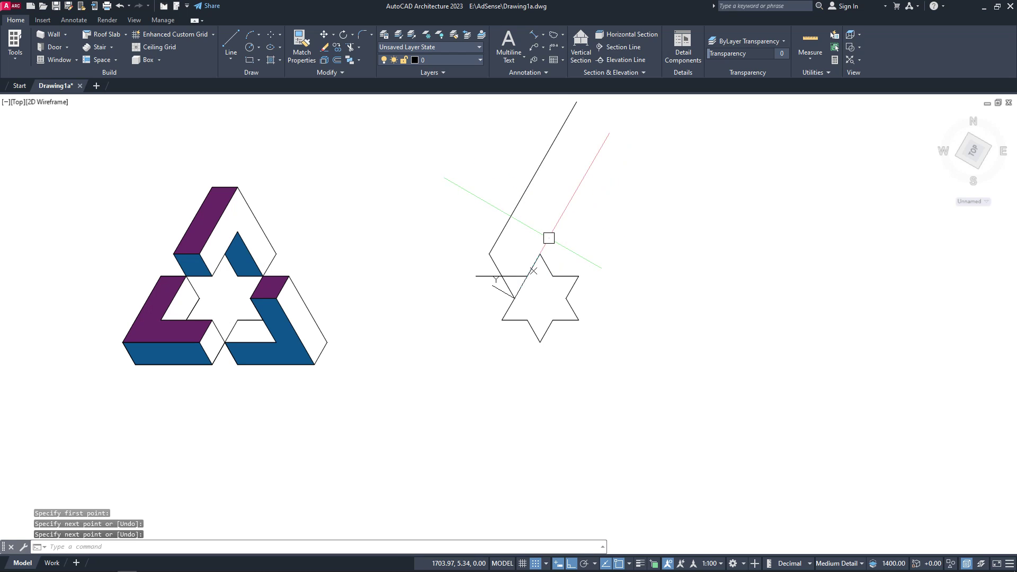
pyautogui.press('Return')
pyautogui.click(528, 274)
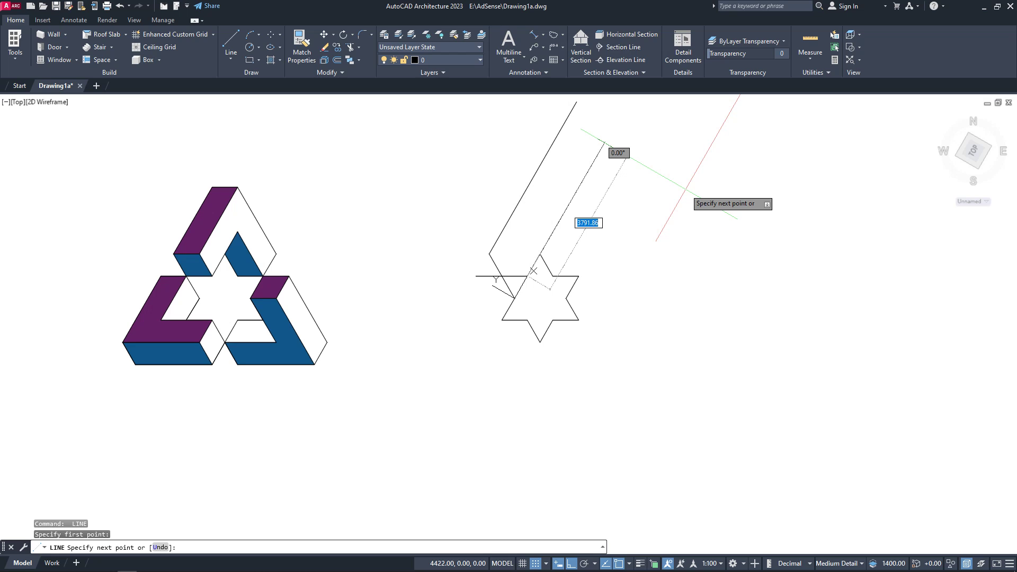
pyautogui.click(605, 142)
pyautogui.press('Return')
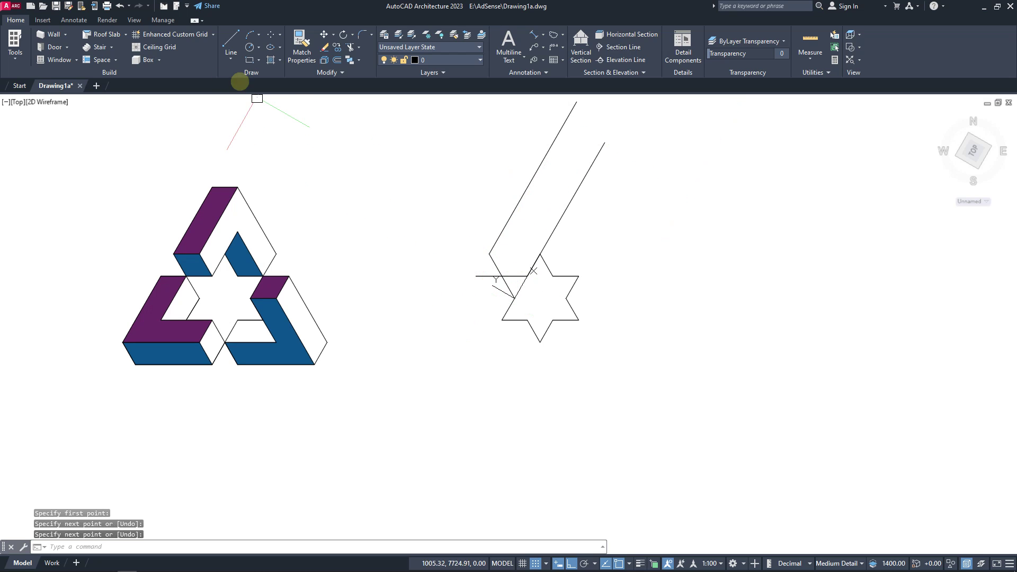
pyautogui.click(327, 72)
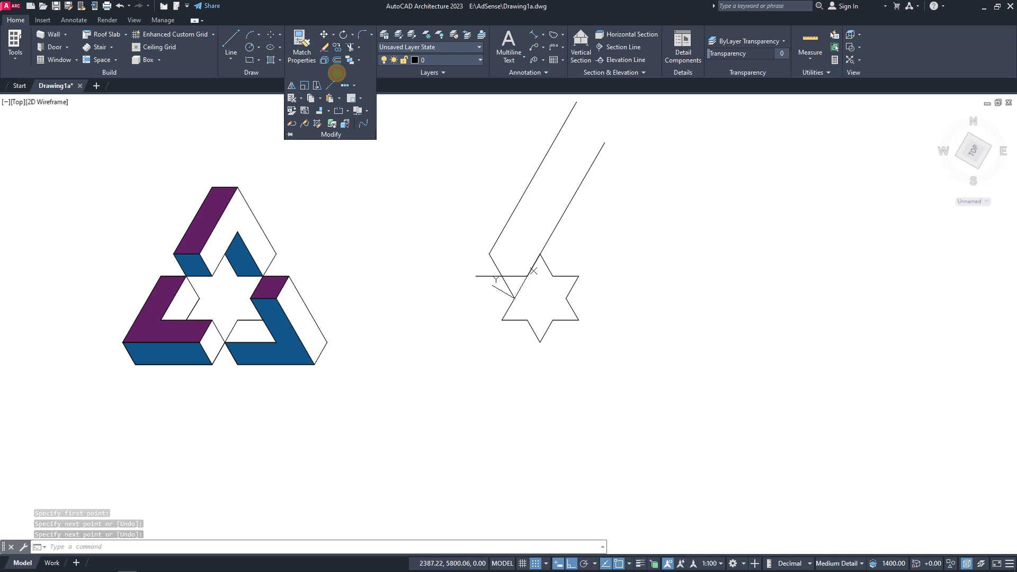
# Mirror the two short edges across a diagonal axis, keeping the originals, to close the lower end.
pyautogui.click(292, 86)
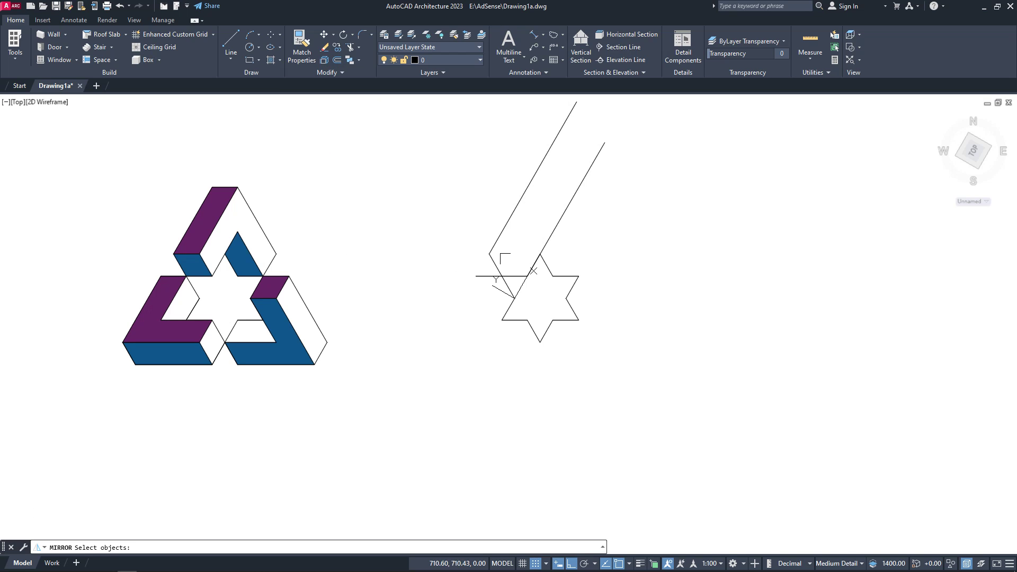
pyautogui.click(496, 261)
pyautogui.click(519, 276)
pyautogui.press('Return')
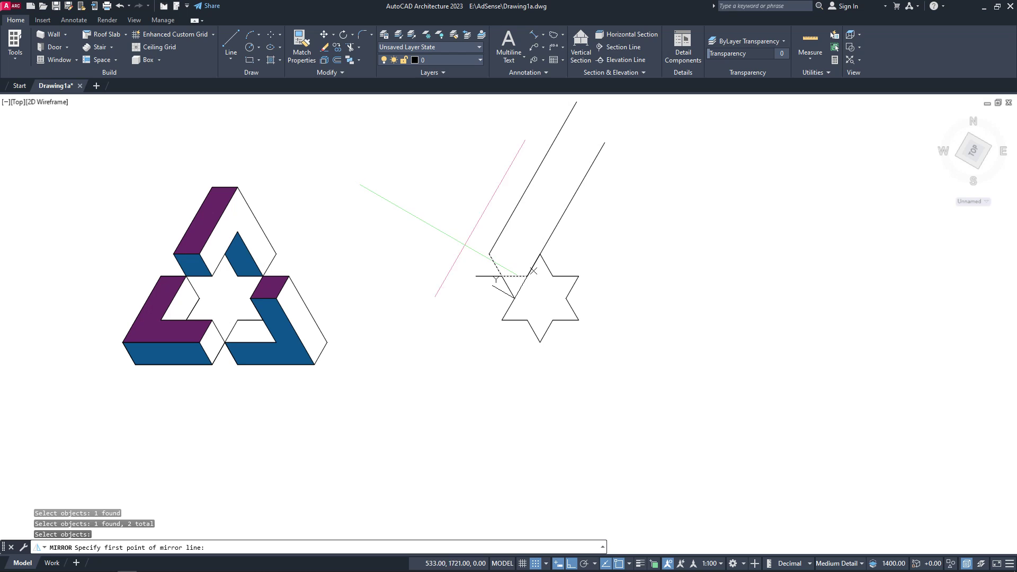
pyautogui.click(488, 258)
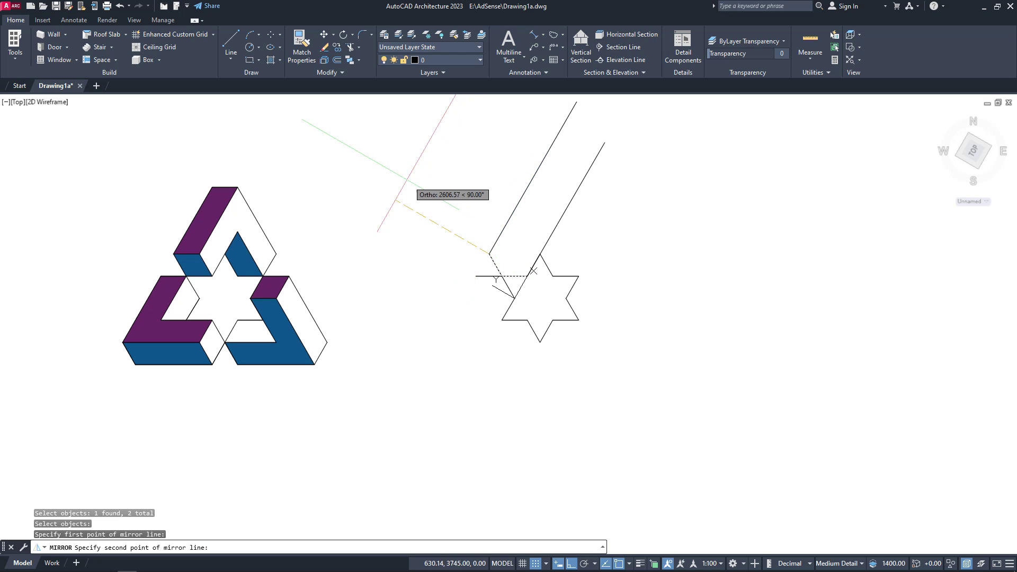
pyautogui.click(382, 170)
pyautogui.rightClick(425, 169)
pyautogui.click(443, 180)
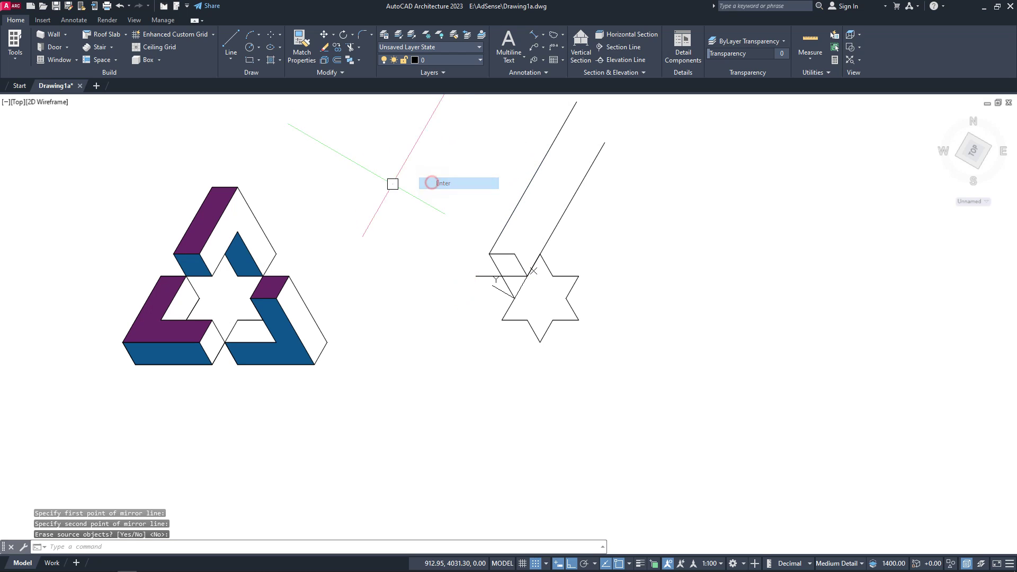
pyautogui.moveTo(670, 244); pyautogui.dragTo(656, 253, button='middle')
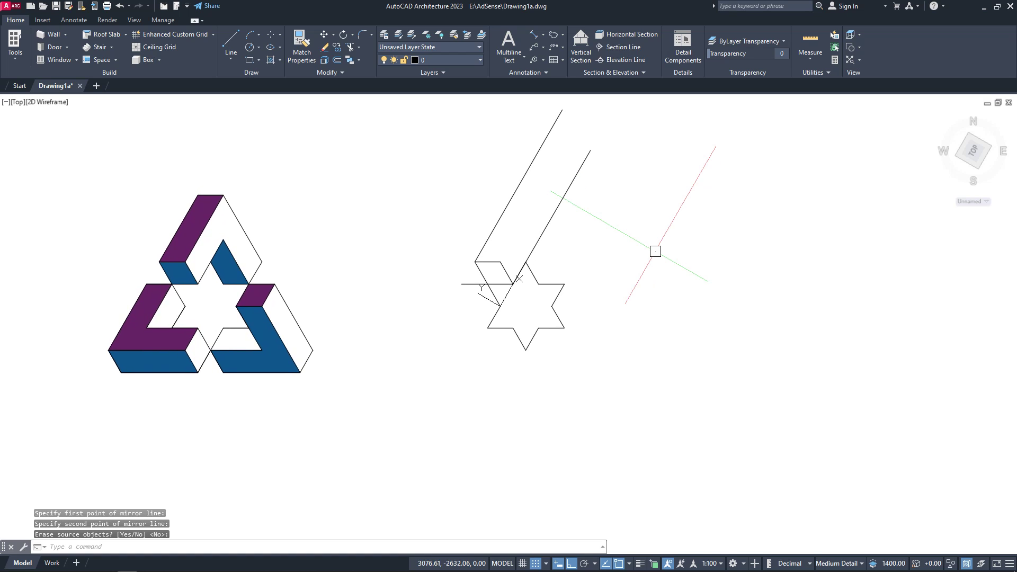
# Draw a third parallel line up-right from the box corner, then reset the UCS to World.
pyautogui.click(237, 40)
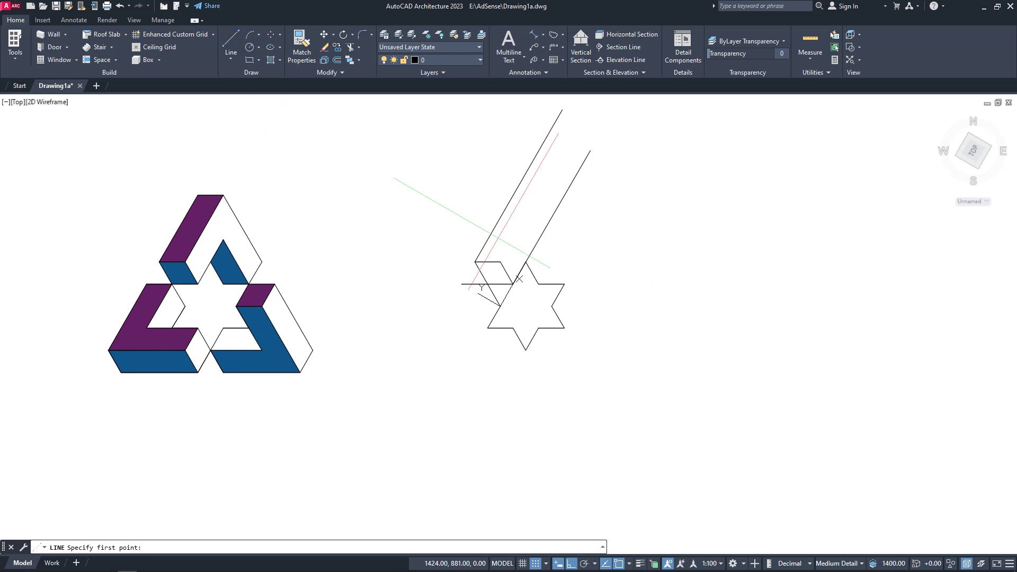
pyautogui.click(501, 262)
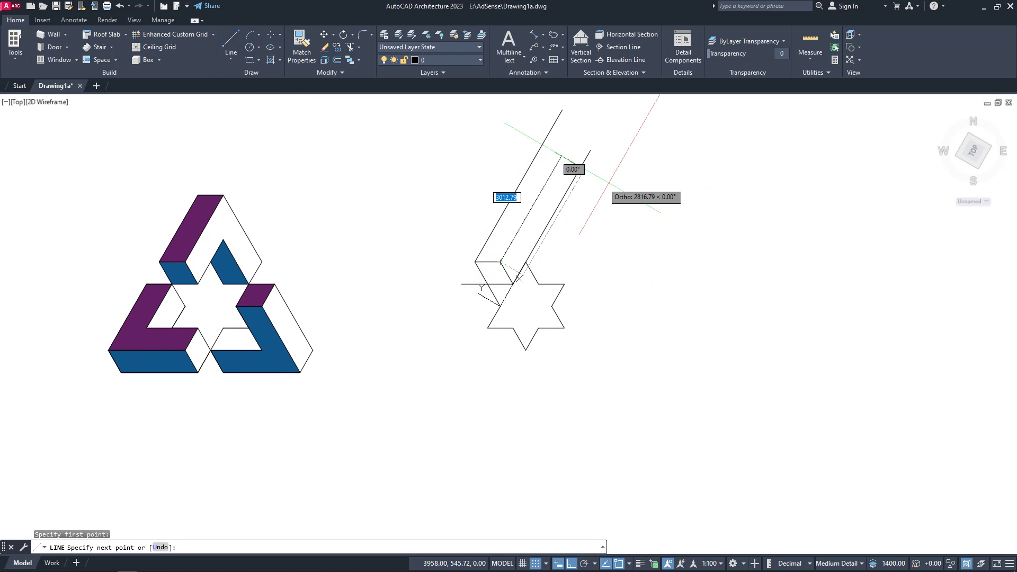
pyautogui.click(674, 168)
pyautogui.rightClick(643, 197)
pyautogui.click(666, 201)
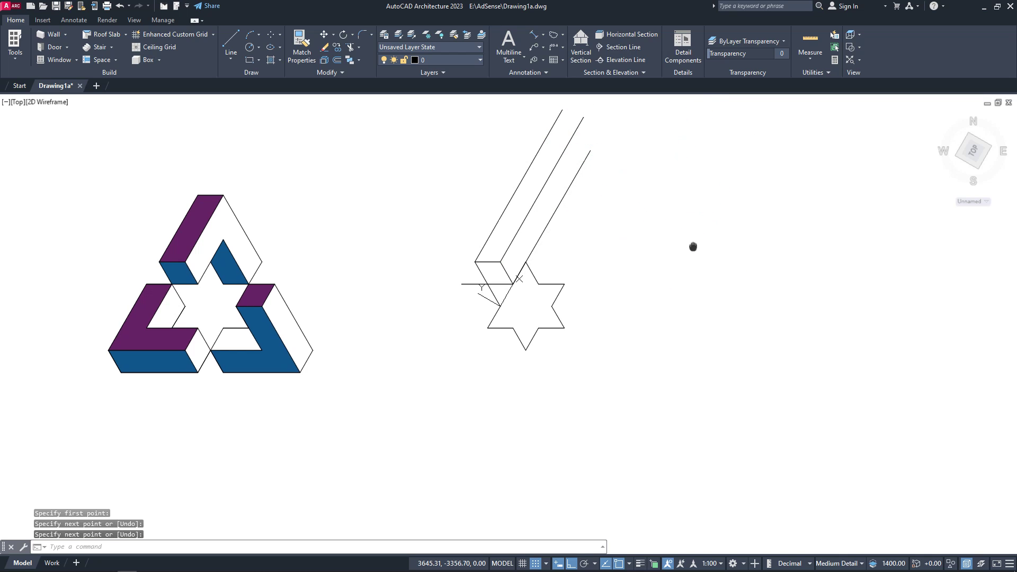
pyautogui.moveTo(692, 246); pyautogui.dragTo(679, 229, button='middle')
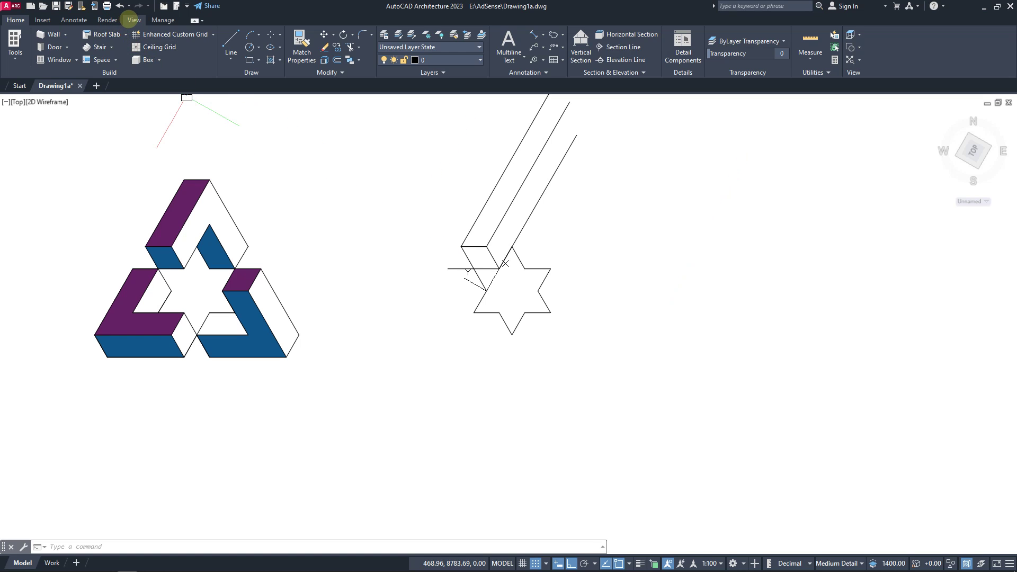
pyautogui.click(134, 19)
pyautogui.click(217, 35)
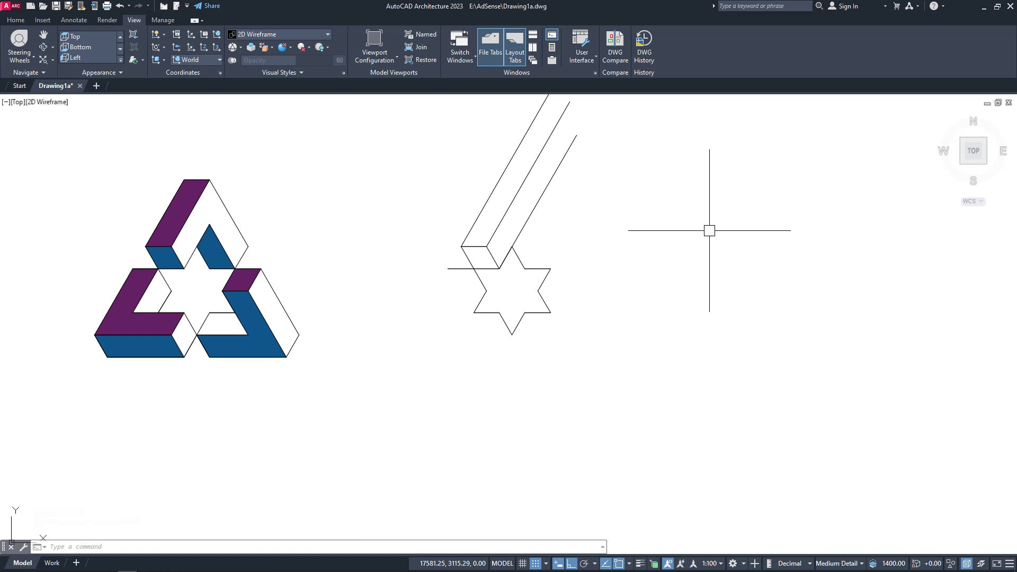
# Align the UCS to a star edge using UCS Object.
pyautogui.click(164, 61)
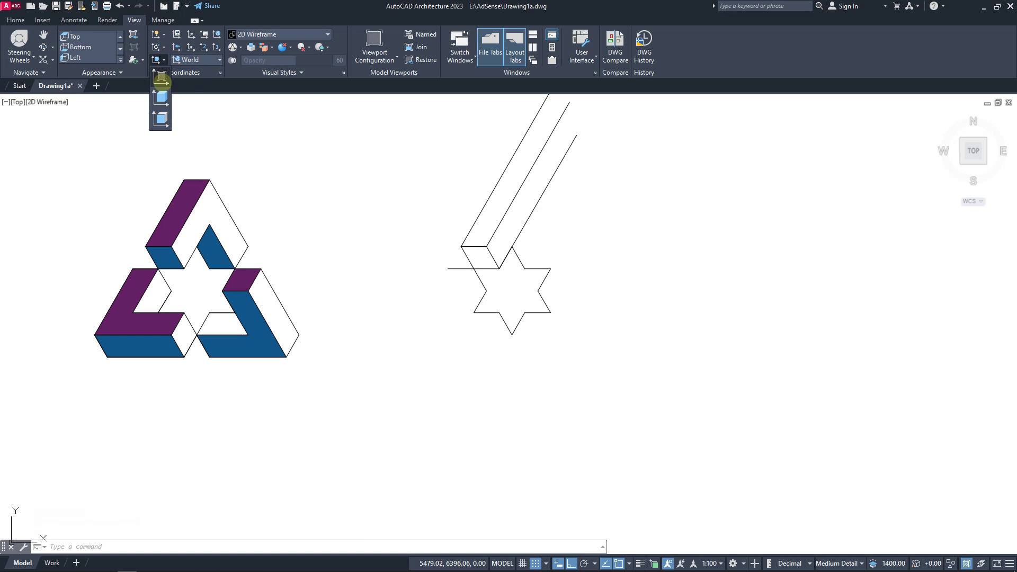
pyautogui.click(159, 104)
pyautogui.scroll(2, 589, 244)
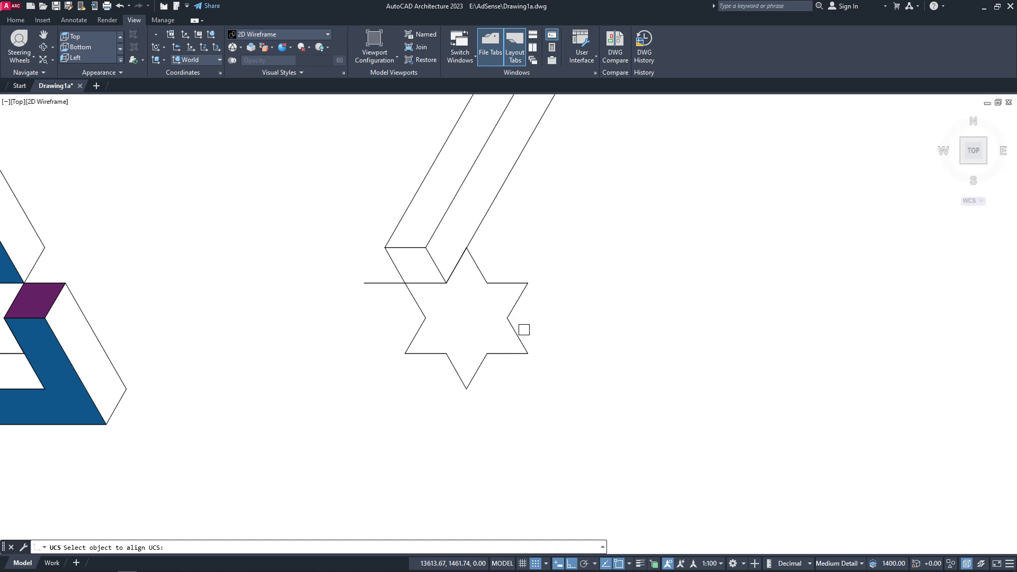
pyautogui.click(518, 331)
pyautogui.rightClick(584, 312)
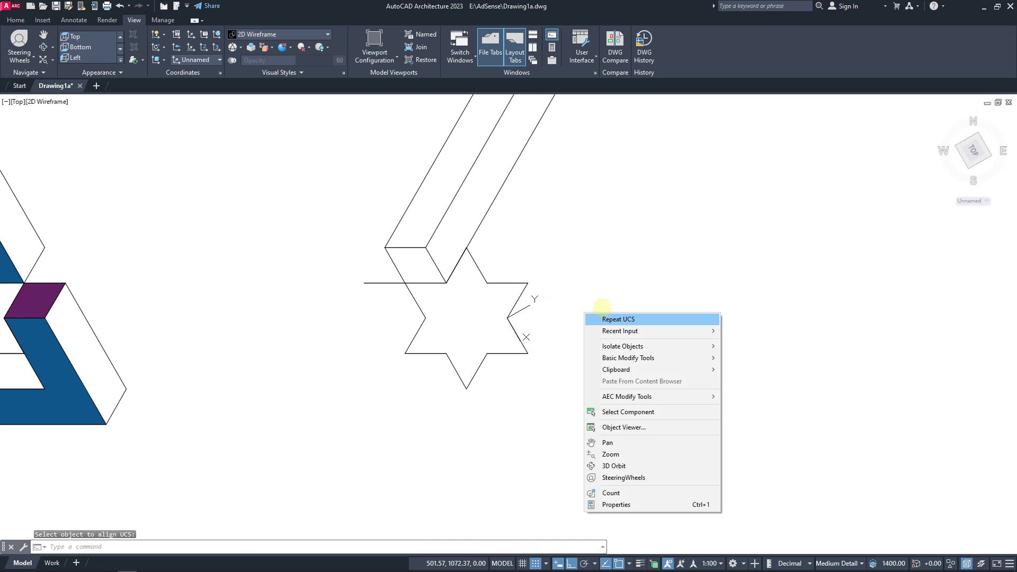
pyautogui.click(595, 265)
pyautogui.press('Escape')
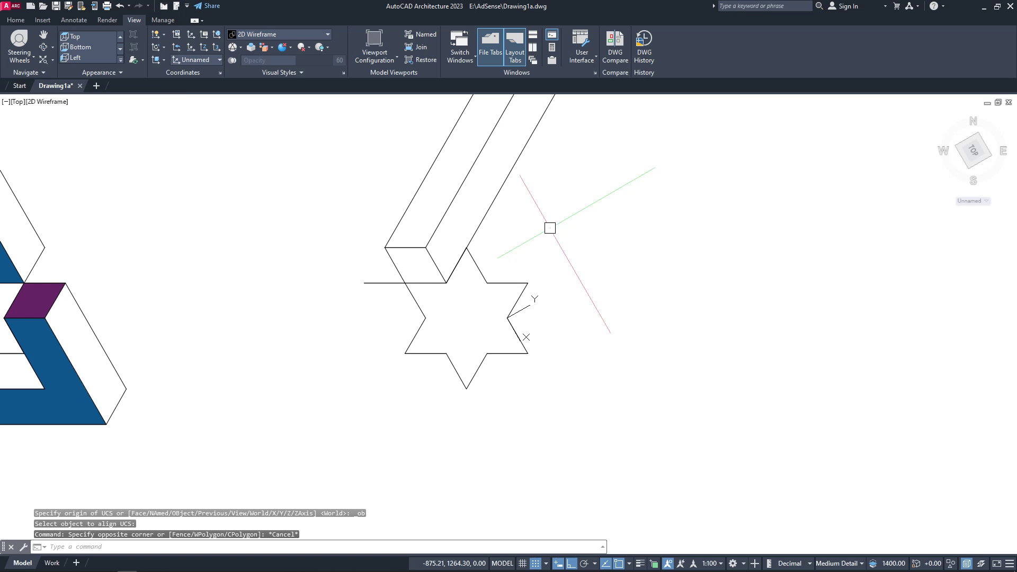
# Draw a line from the star's endpoint crossing the three parallel lines up-left.
pyautogui.click(15, 20)
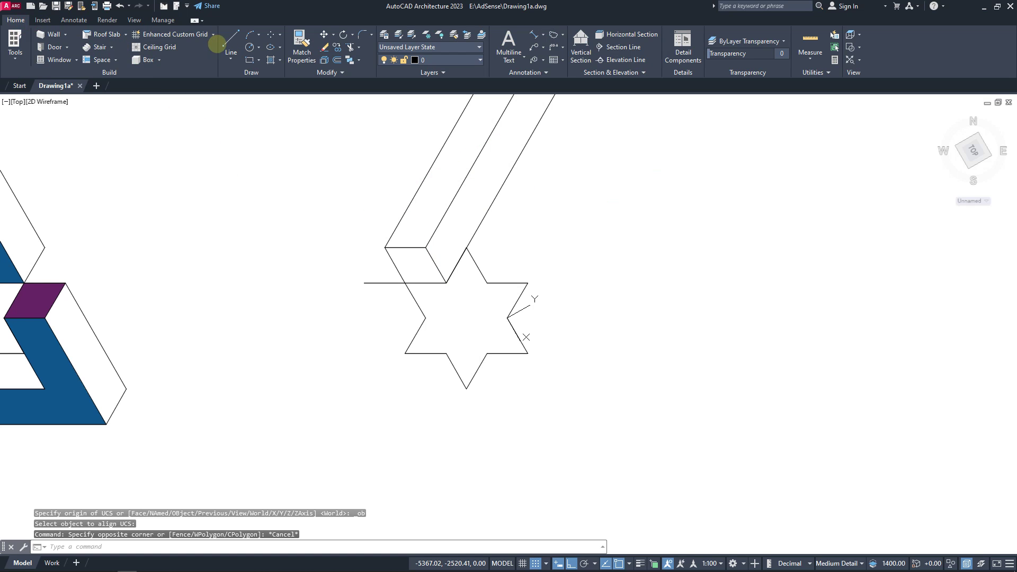
pyautogui.click(231, 44)
pyautogui.scroll(-2, 549, 247)
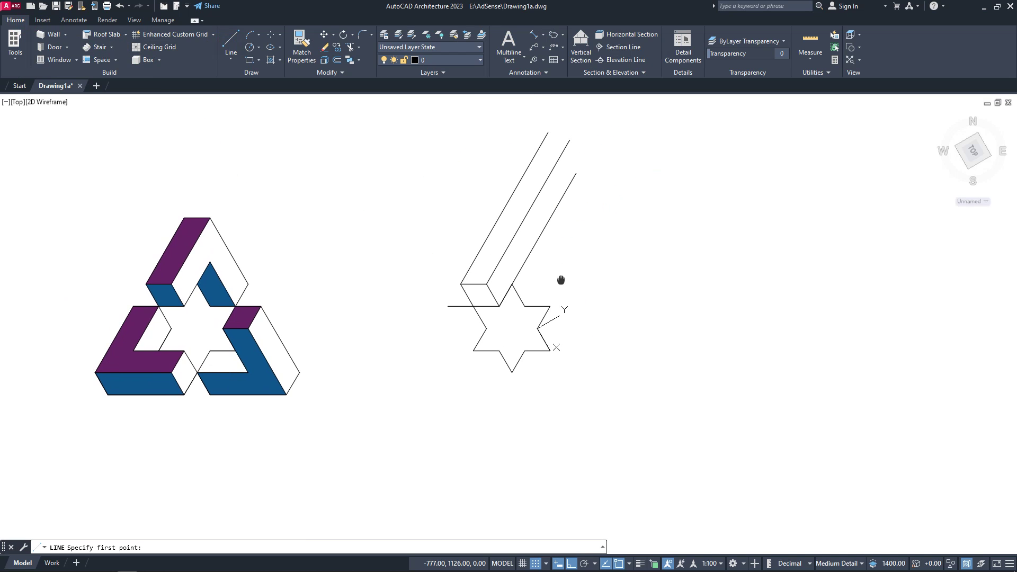
pyautogui.click(551, 307)
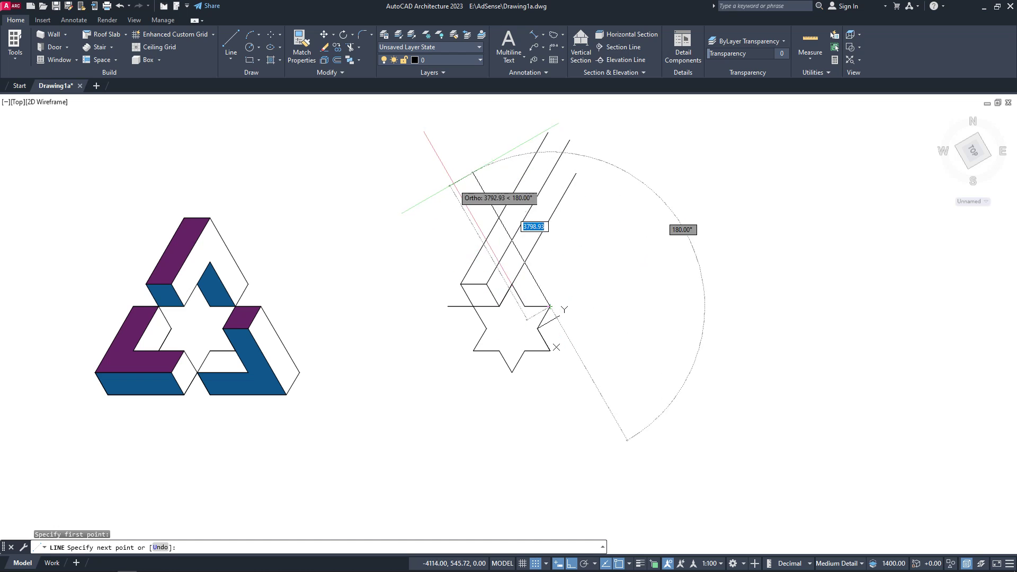
pyautogui.rightClick(439, 187)
pyautogui.click(462, 193)
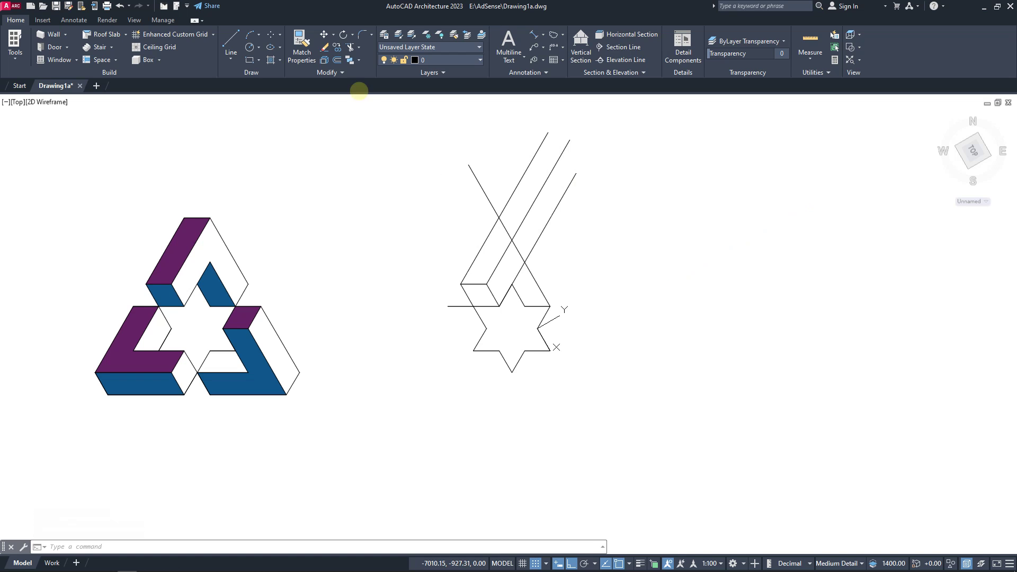
pyautogui.click(351, 47)
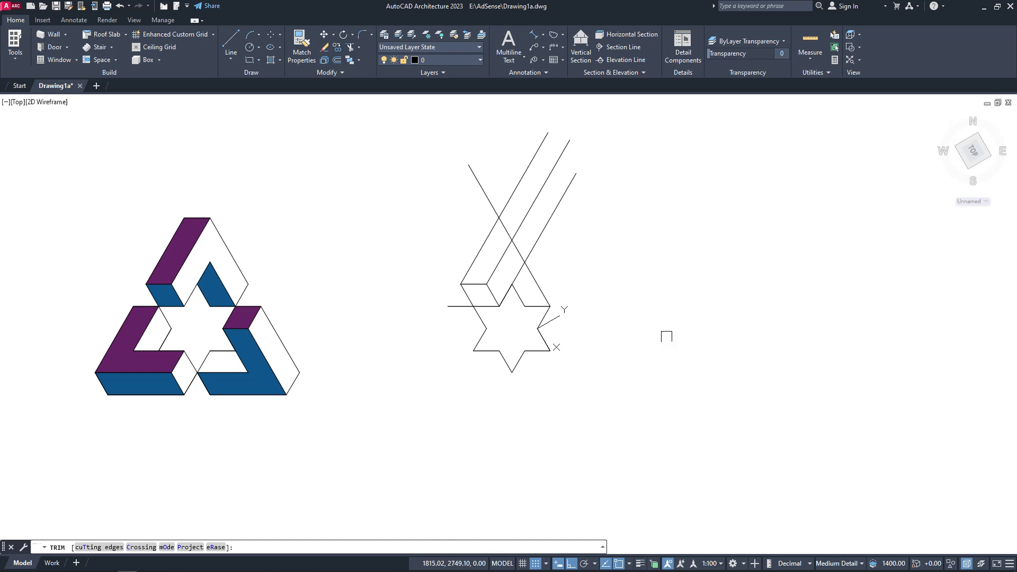
# Trim the five excess construction pieces above and left of the star.
pyautogui.click(533, 291)
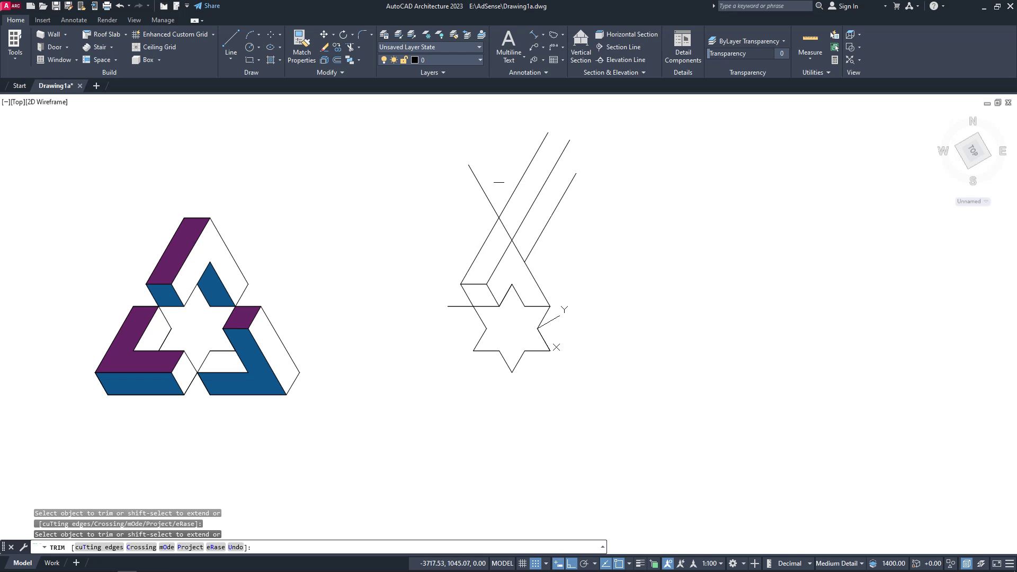
pyautogui.click(479, 179)
pyautogui.click(520, 173)
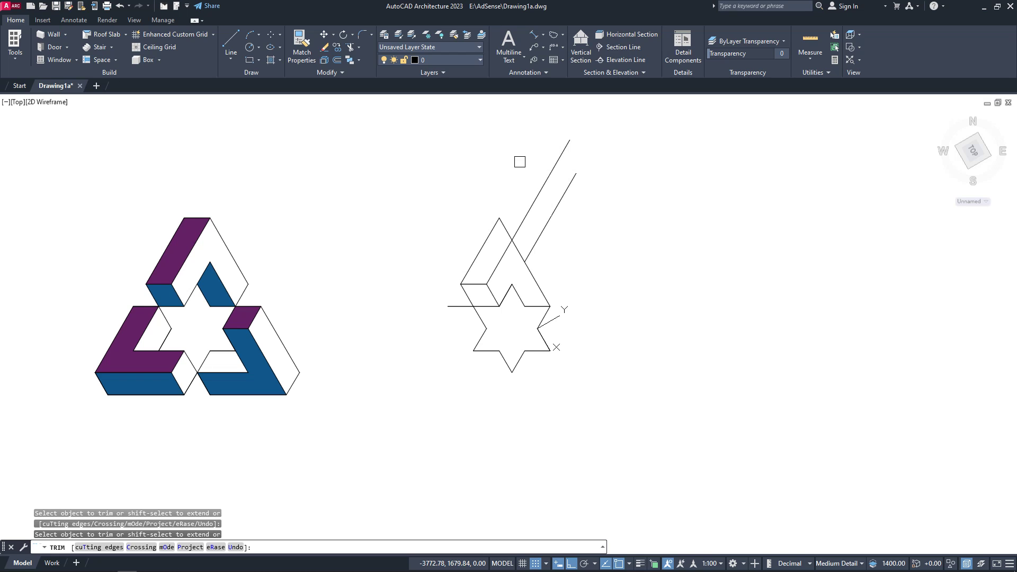
pyautogui.click(552, 222)
pyautogui.click(451, 305)
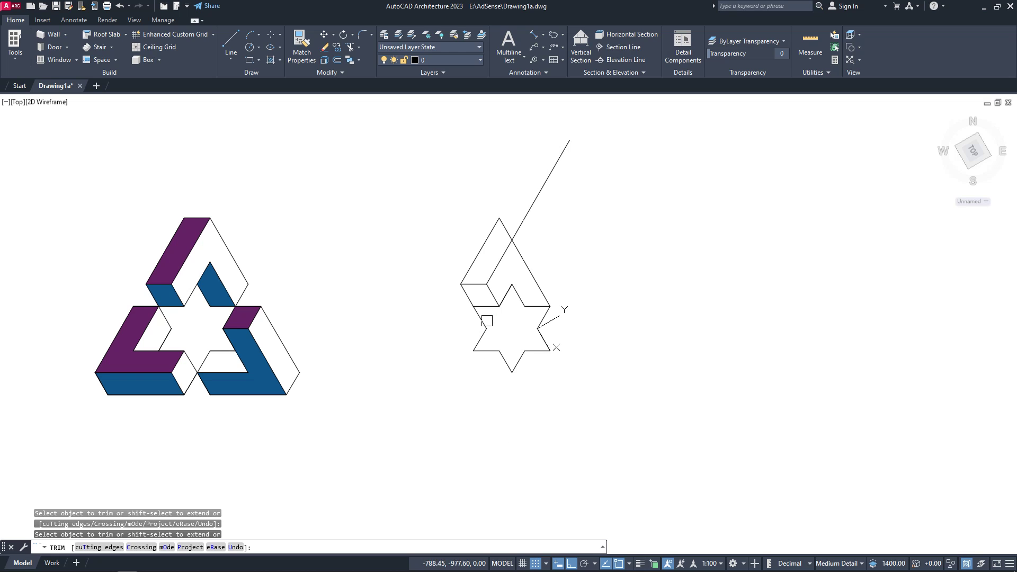
pyautogui.rightClick(716, 369)
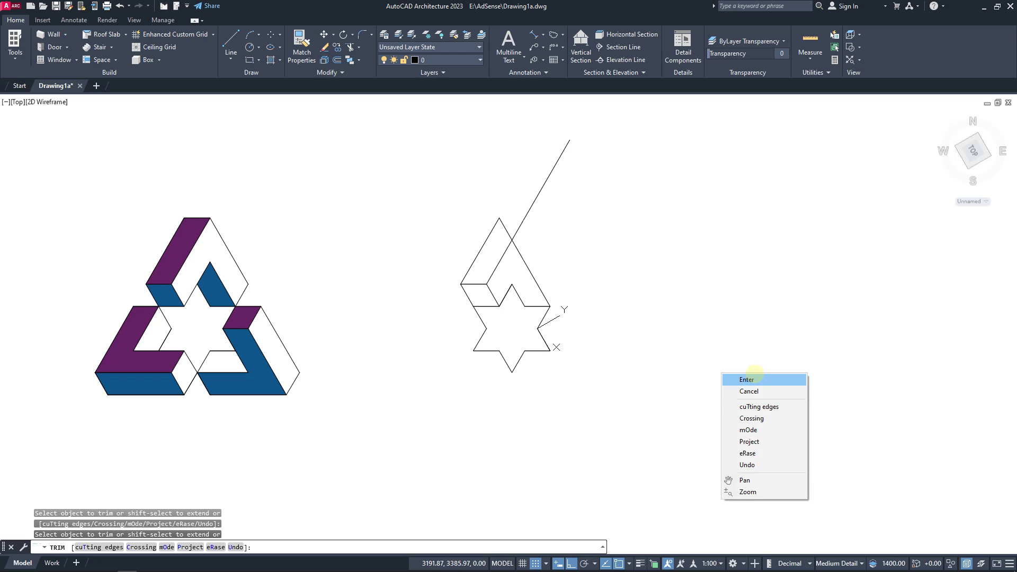
pyautogui.click(742, 378)
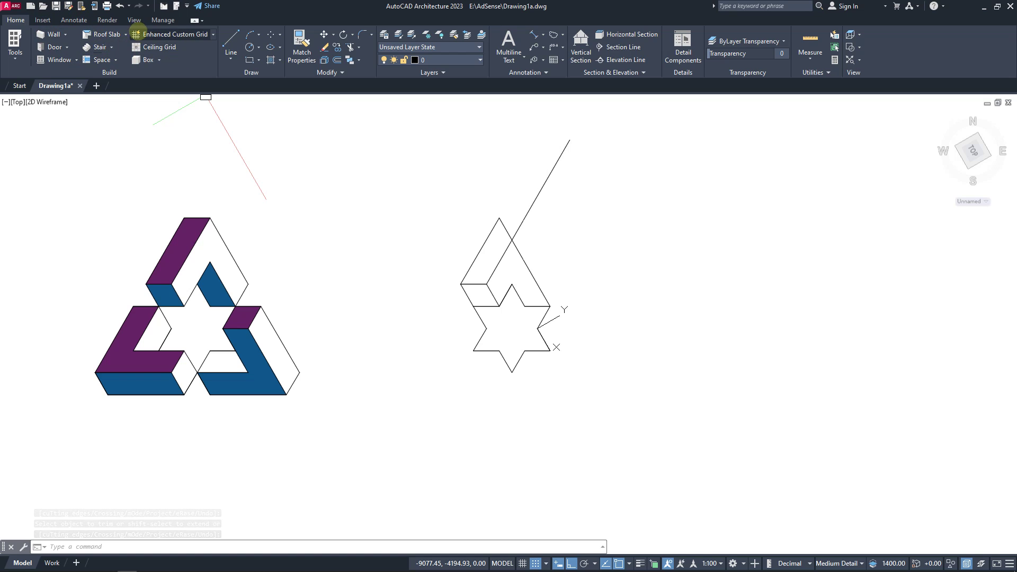
pyautogui.click(134, 20)
# Reset the UCS to World and draw a horizontal line from the bar's top corner.
pyautogui.click(217, 34)
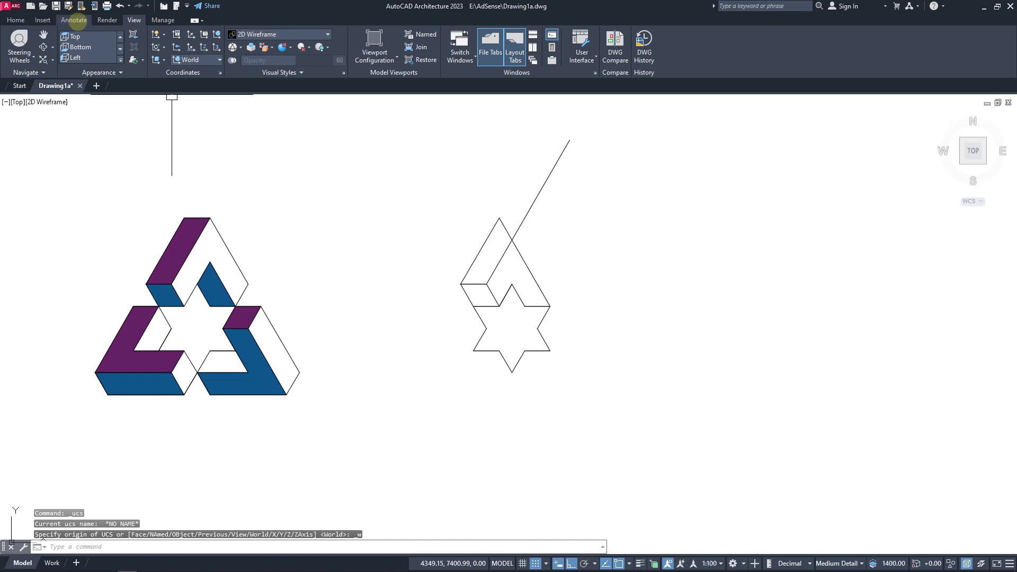
pyautogui.click(15, 20)
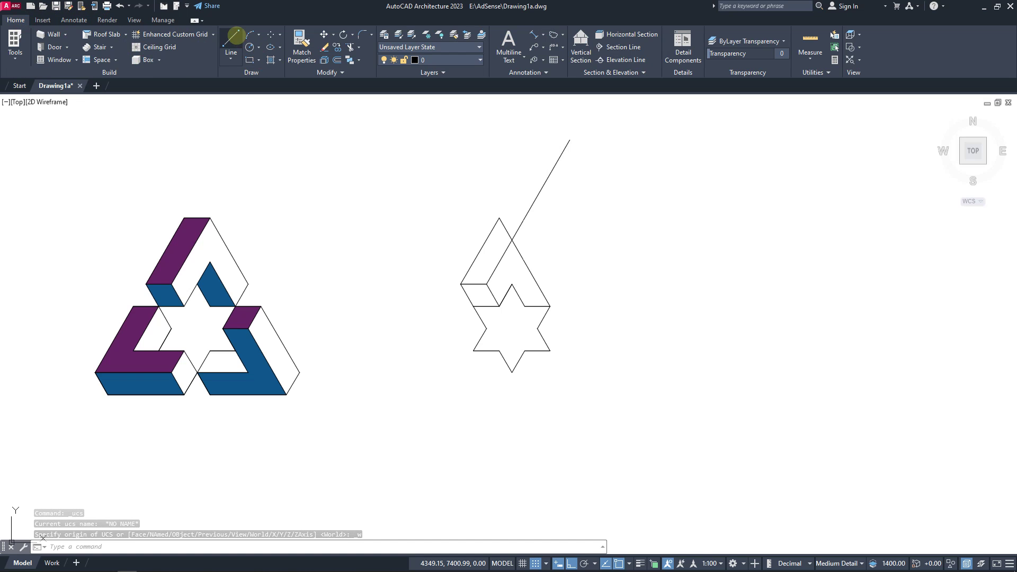
pyautogui.click(234, 38)
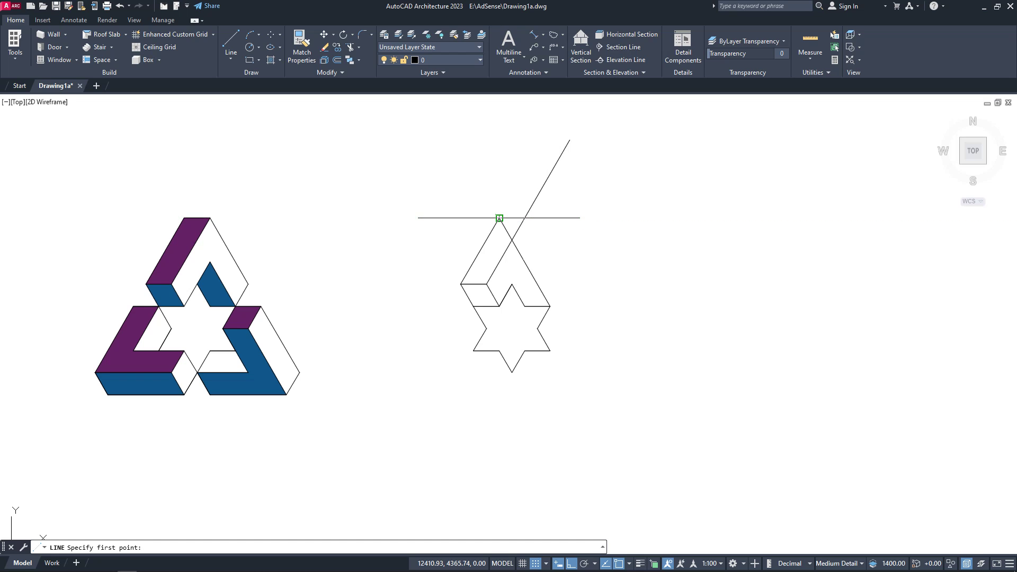
pyautogui.click(500, 218)
pyautogui.rightClick(688, 246)
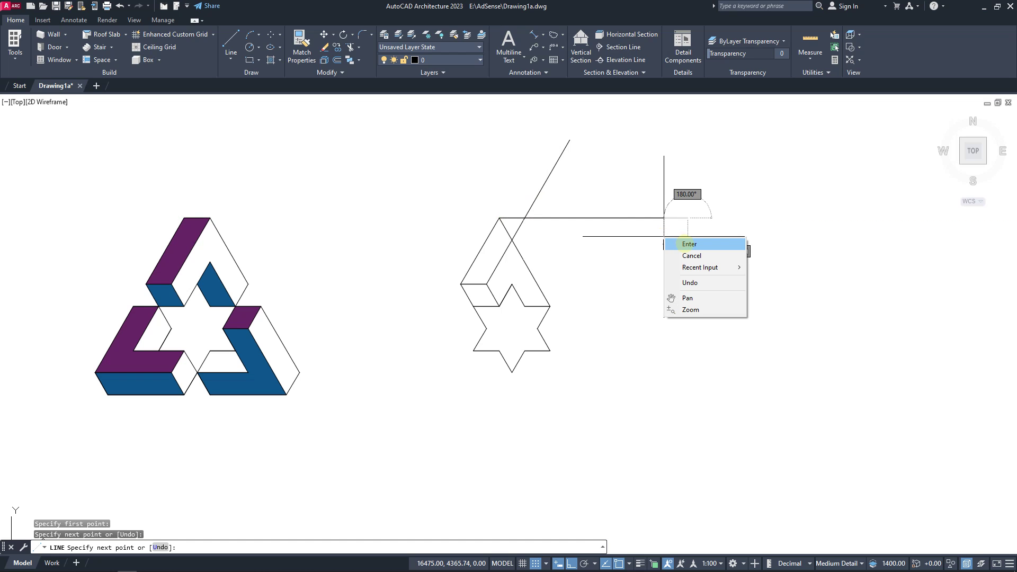
pyautogui.click(694, 248)
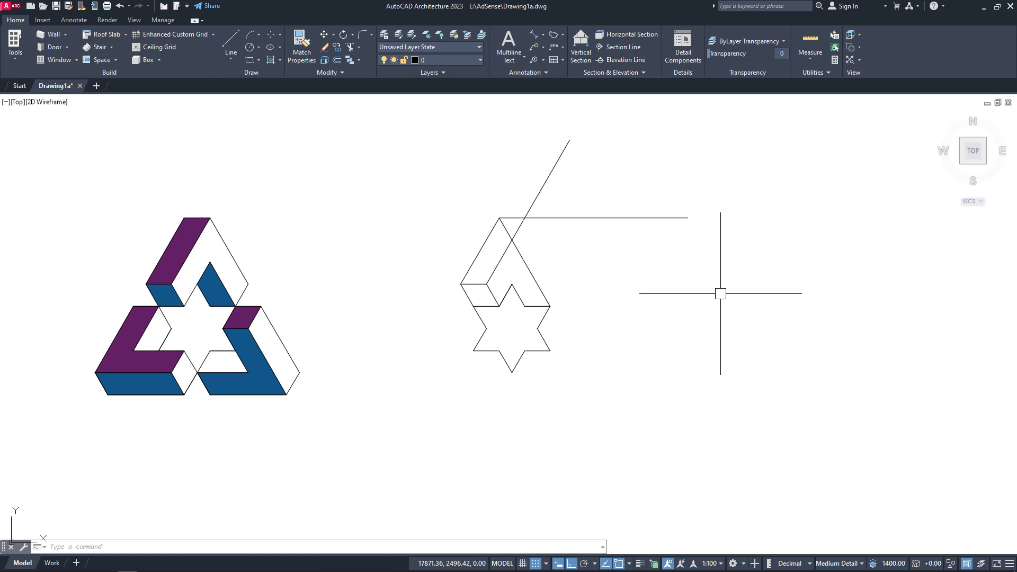
# Trim the upper diagonal overhang and the excess horizontal line pieces.
pyautogui.click(351, 47)
pyautogui.rightClick(430, 172)
pyautogui.click(438, 176)
pyautogui.click(534, 200)
pyautogui.click(540, 217)
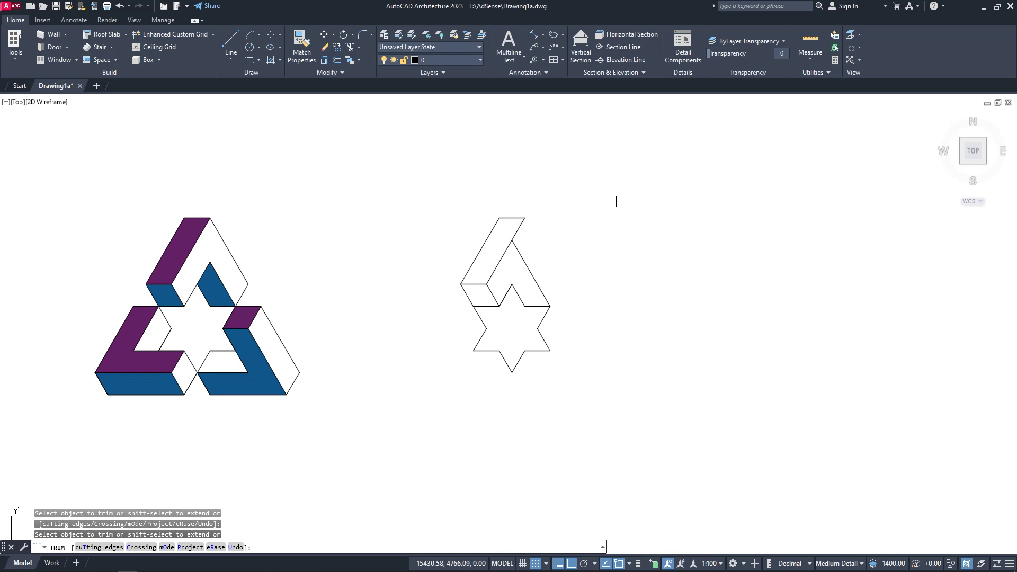
pyautogui.rightClick(621, 201)
pyautogui.click(630, 206)
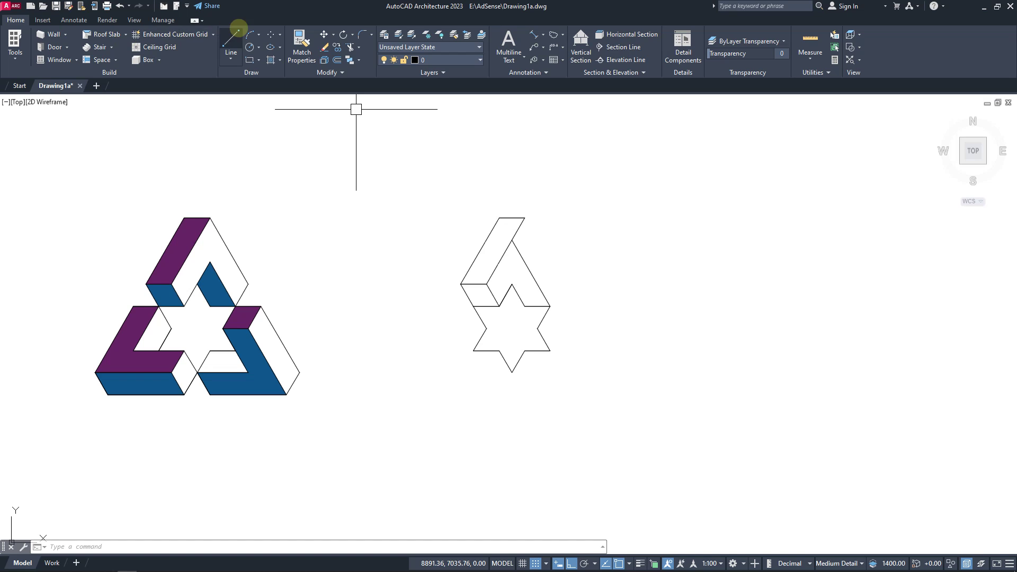
# Start a fillet on the bar corner, then align the UCS to a star edge.
pyautogui.click(362, 35)
pyautogui.click(506, 291)
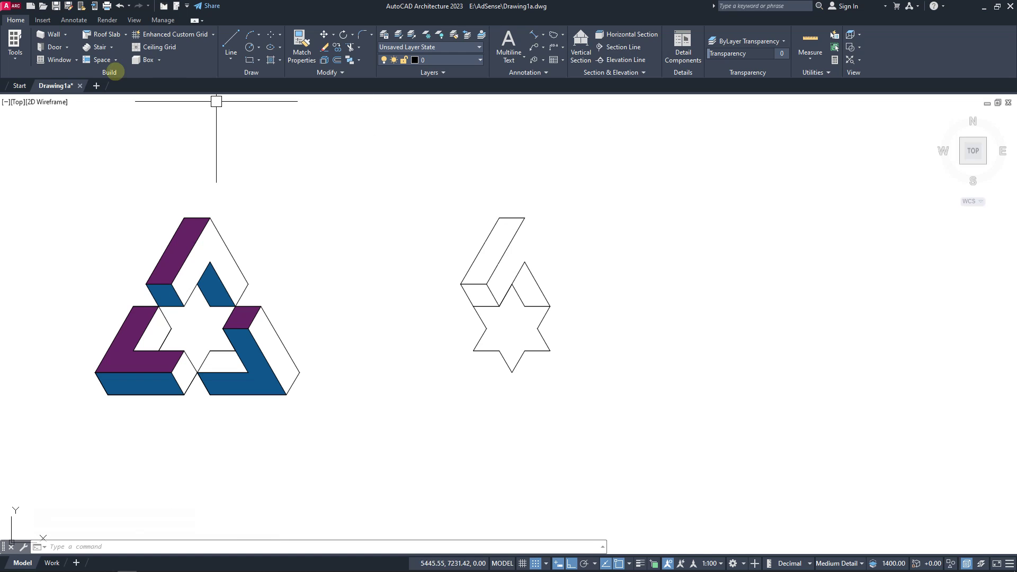
pyautogui.click(134, 19)
pyautogui.click(162, 59)
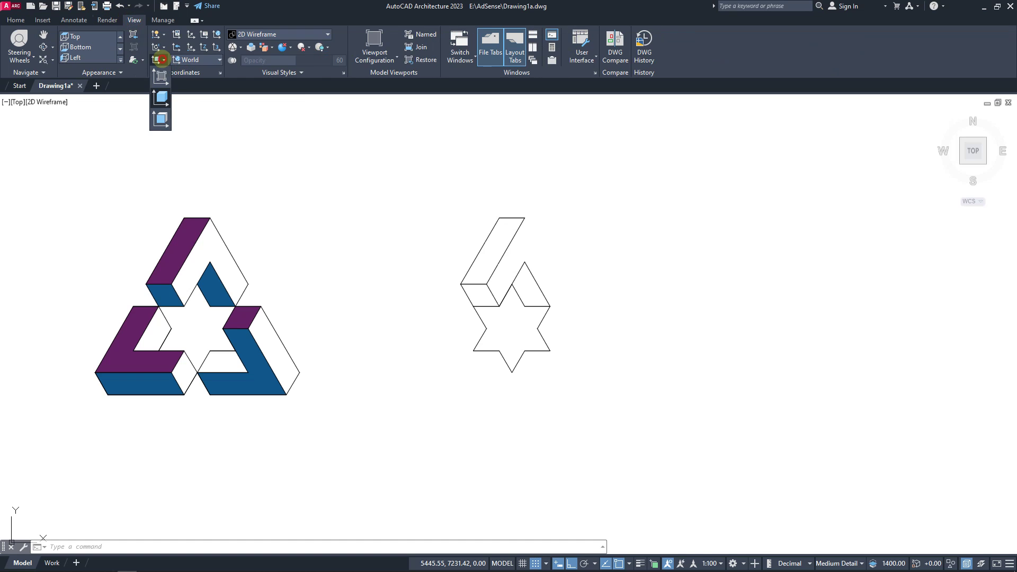
pyautogui.click(164, 98)
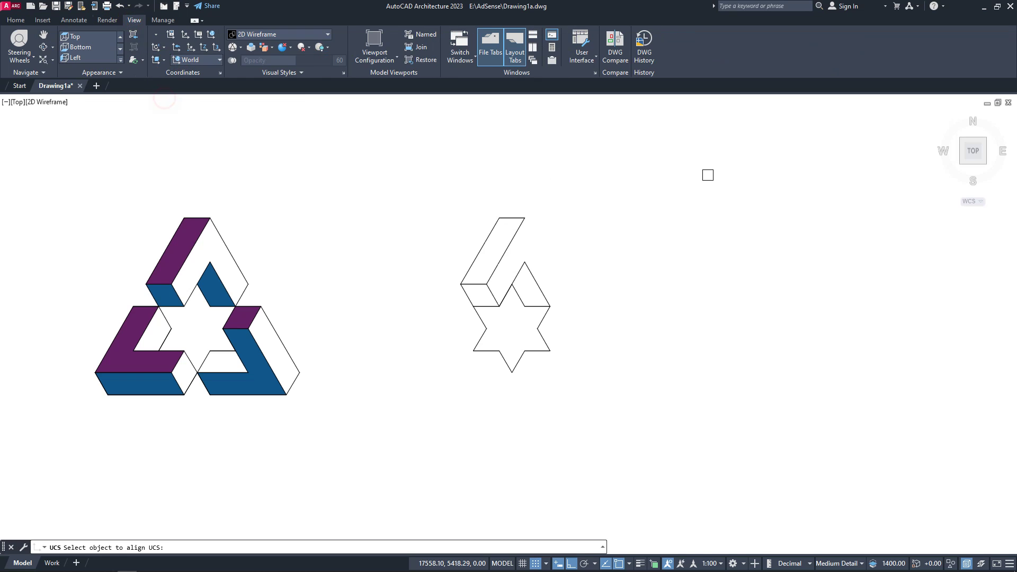
pyautogui.click(504, 246)
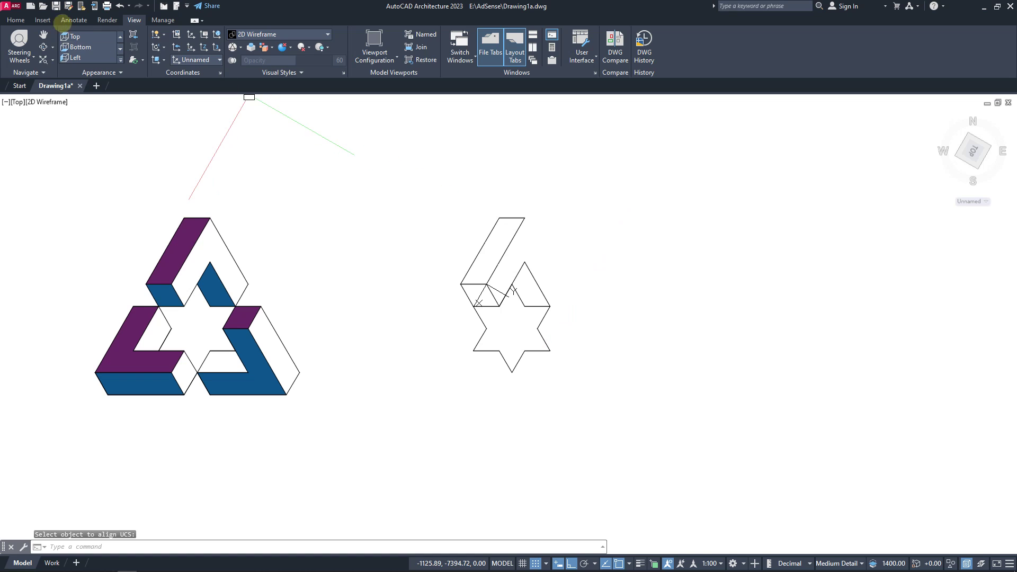
# Draw a long line from the star's right tip rising up-right along the slant.
pyautogui.click(15, 19)
pyautogui.click(233, 37)
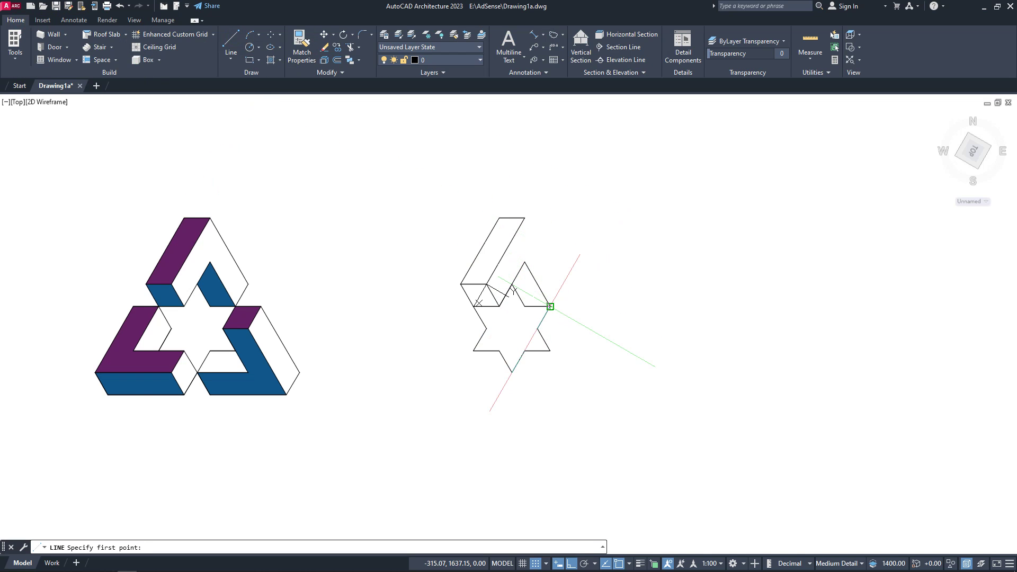
pyautogui.click(551, 307)
pyautogui.click(606, 210)
pyautogui.rightClick(655, 235)
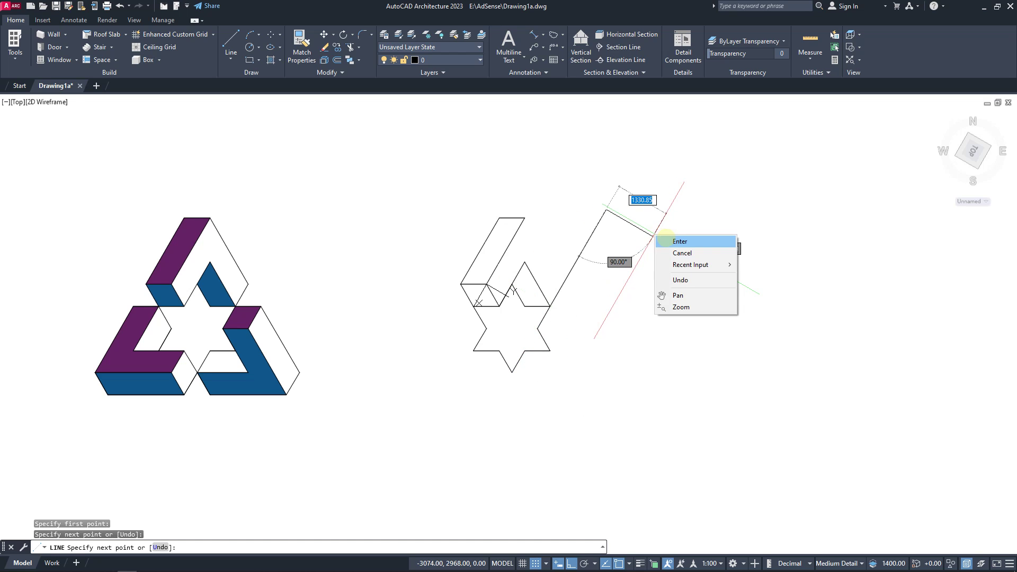
pyautogui.click(668, 241)
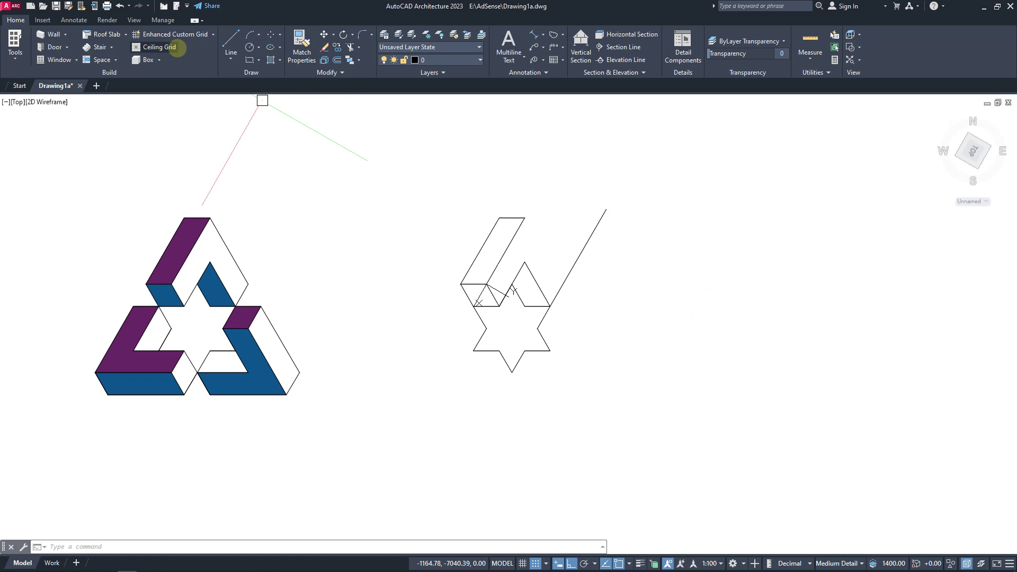
pyautogui.click(134, 20)
# Reset the UCS to World and mirror the inner slanted edge about a vertical axis through the top corner.
pyautogui.click(217, 34)
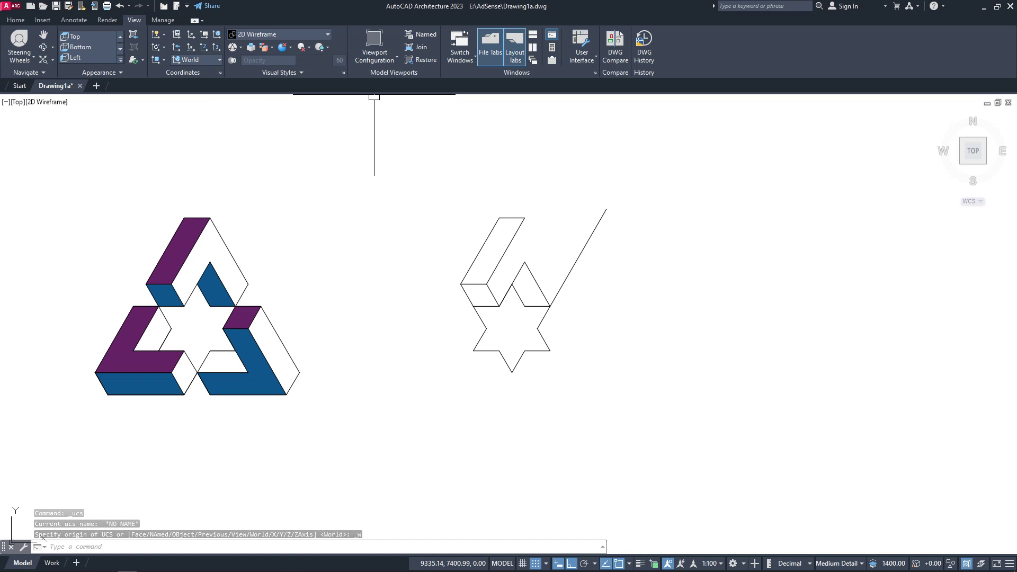
pyautogui.click(16, 22)
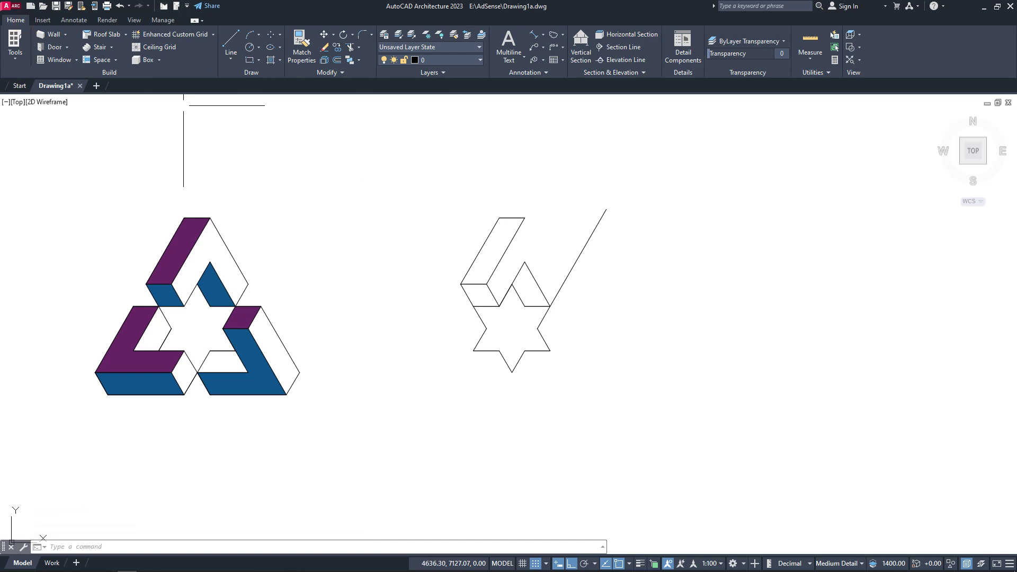
pyautogui.click(343, 70)
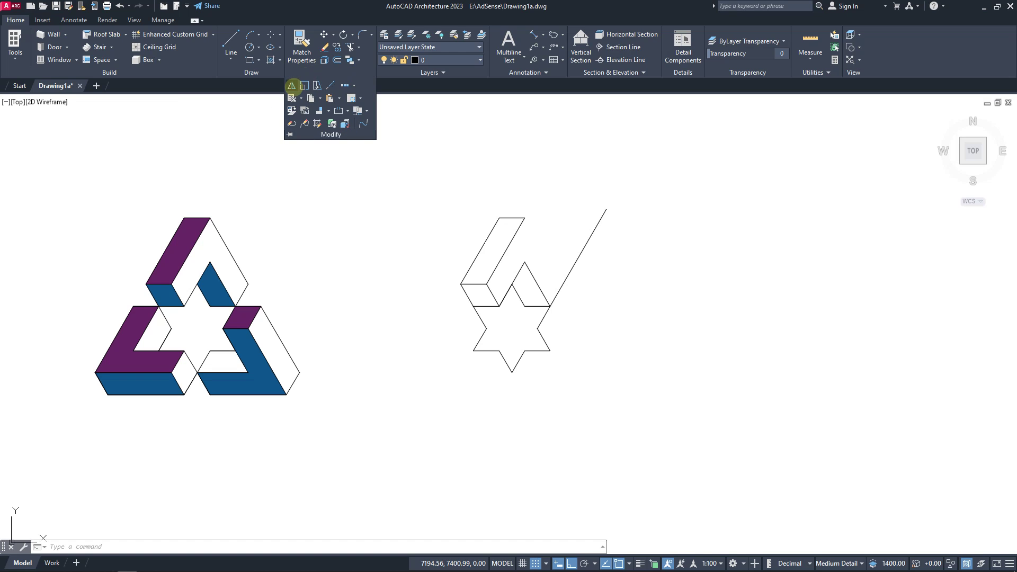
pyautogui.click(292, 85)
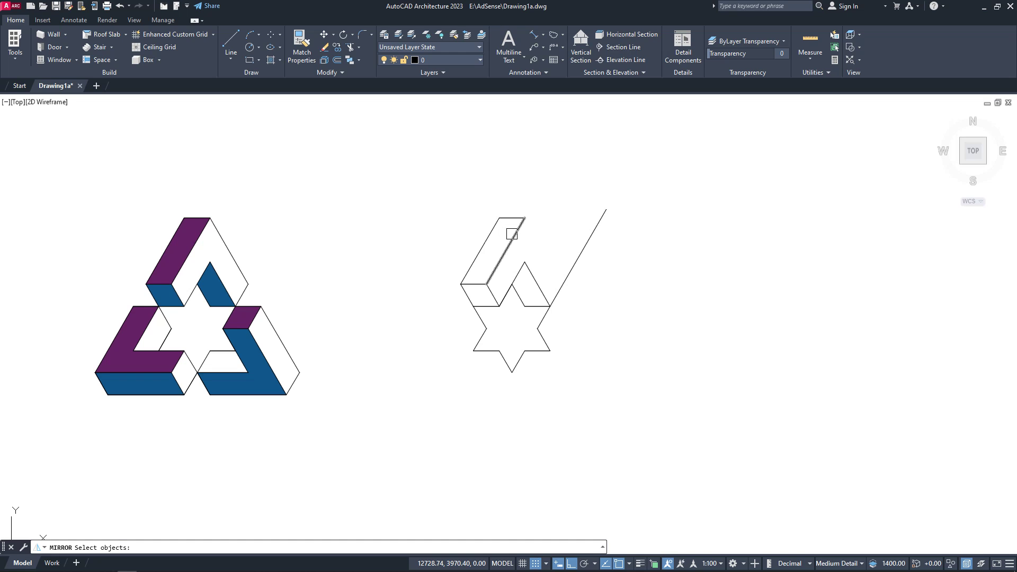
pyautogui.click(512, 234)
pyautogui.press('Return')
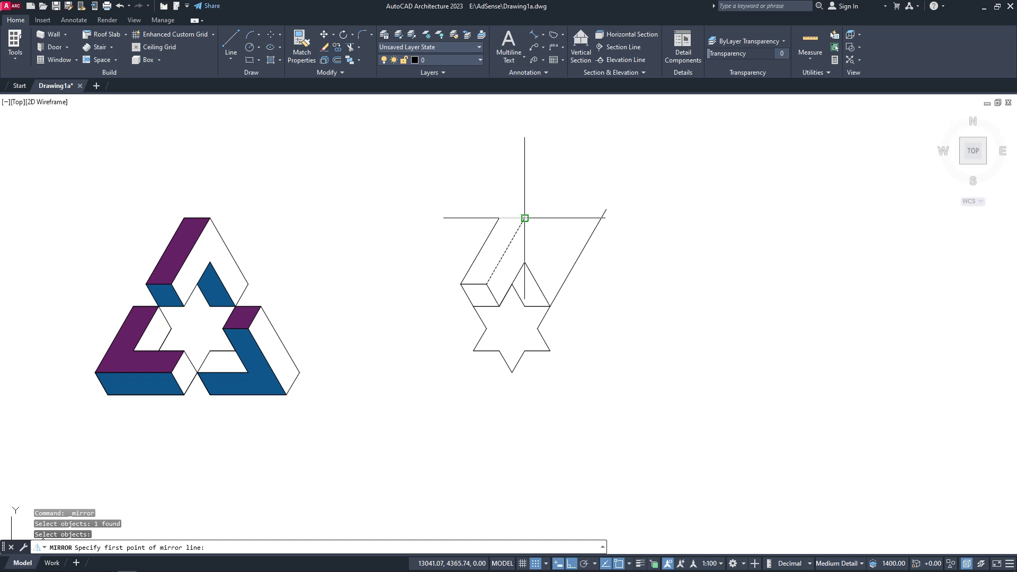
pyautogui.click(524, 218)
pyautogui.click(541, 169)
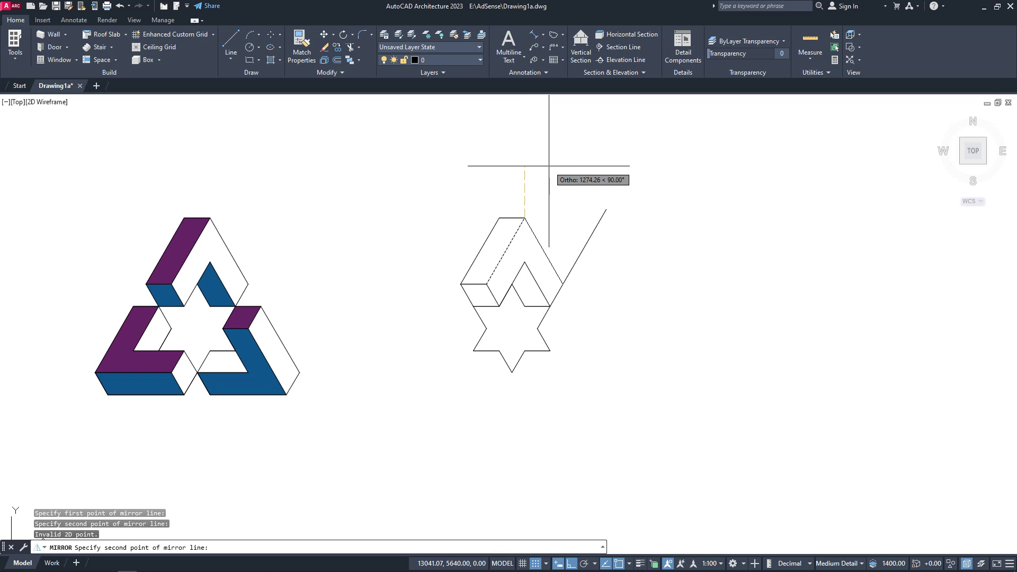
pyautogui.click(549, 172)
pyautogui.rightClick(549, 173)
pyautogui.click(556, 177)
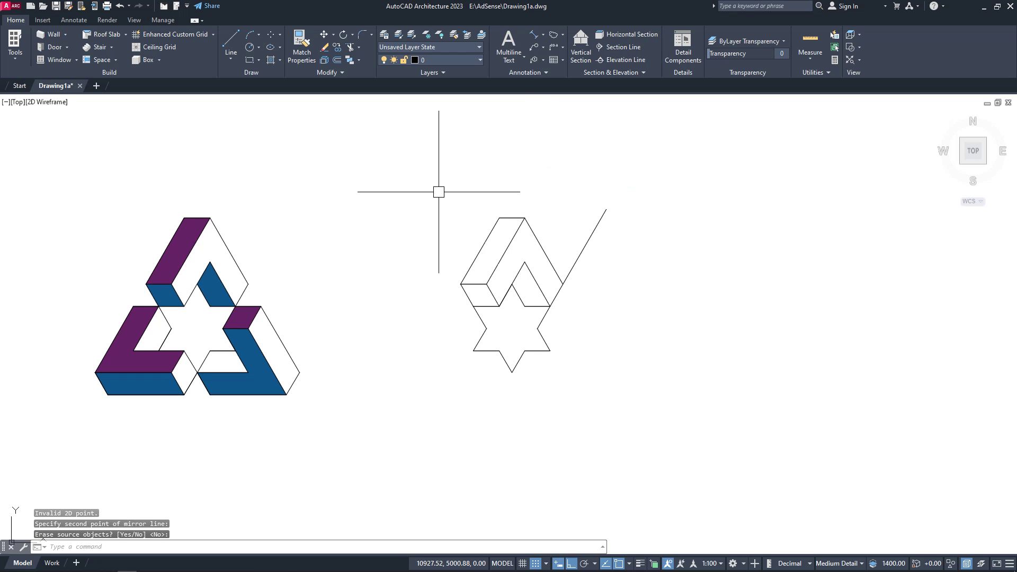
pyautogui.click(350, 46)
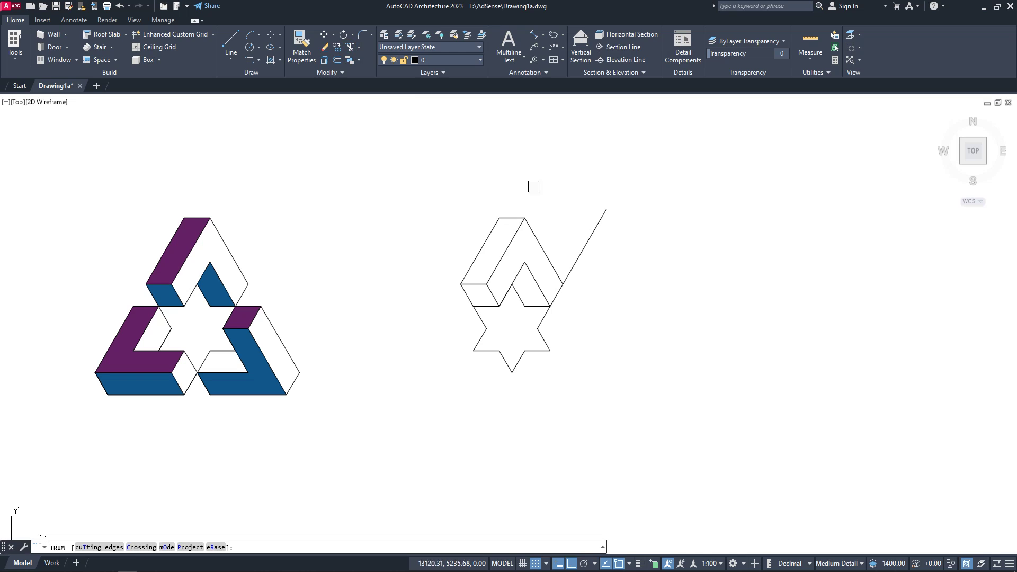
# Trim the leftover diagonal and the star's upper edge to close the chevron.
pyautogui.click(579, 255)
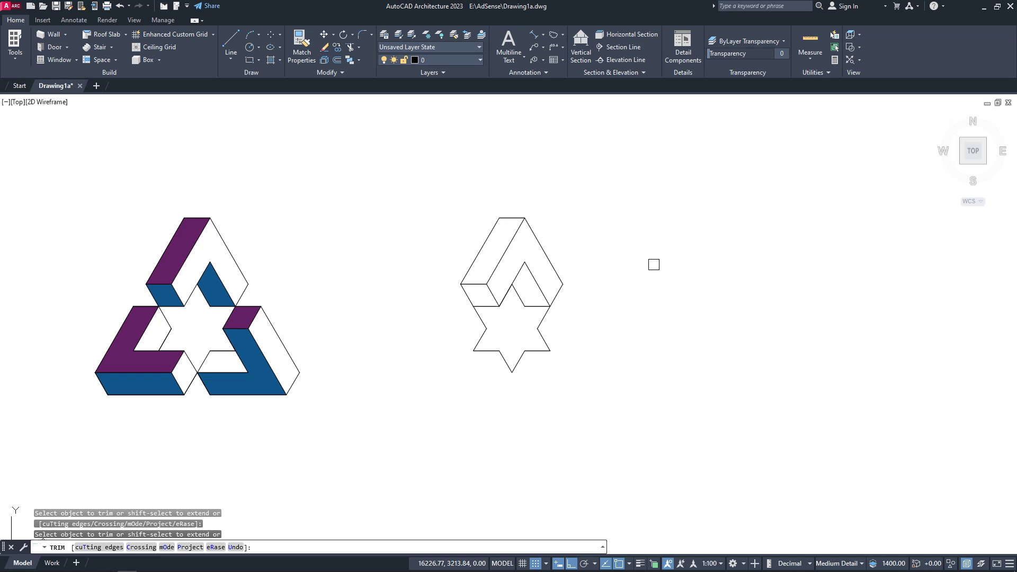
pyautogui.click(549, 318)
pyautogui.rightClick(673, 347)
pyautogui.click(698, 356)
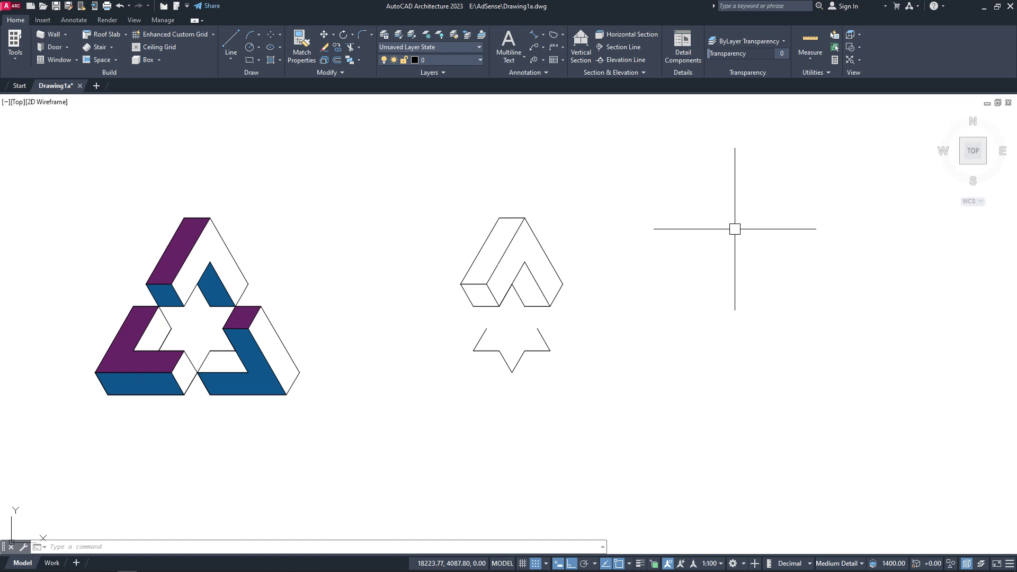
pyautogui.click(250, 46)
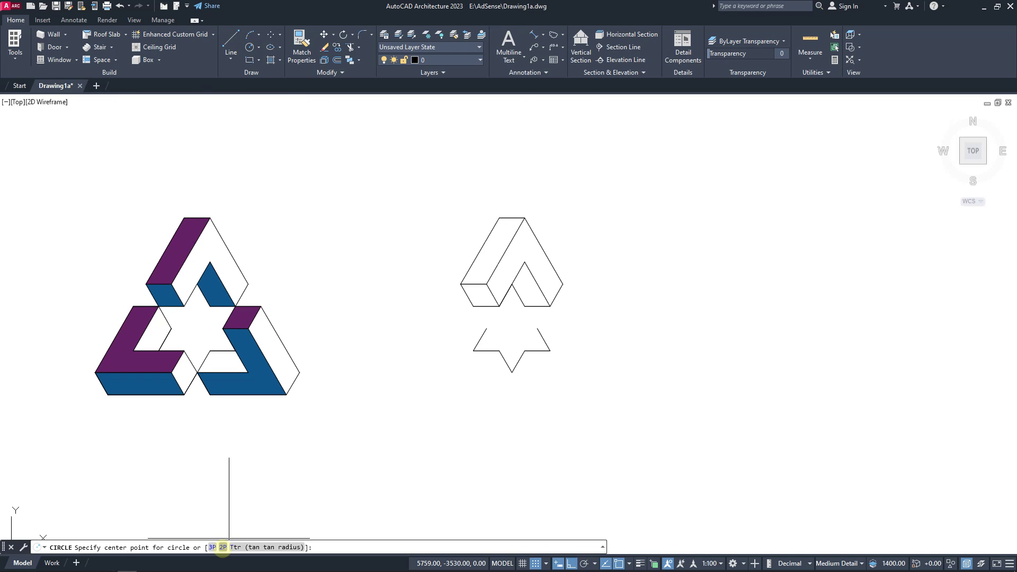
# Draw a two-point circle beneath the chevron.
pyautogui.click(223, 547)
pyautogui.click(486, 329)
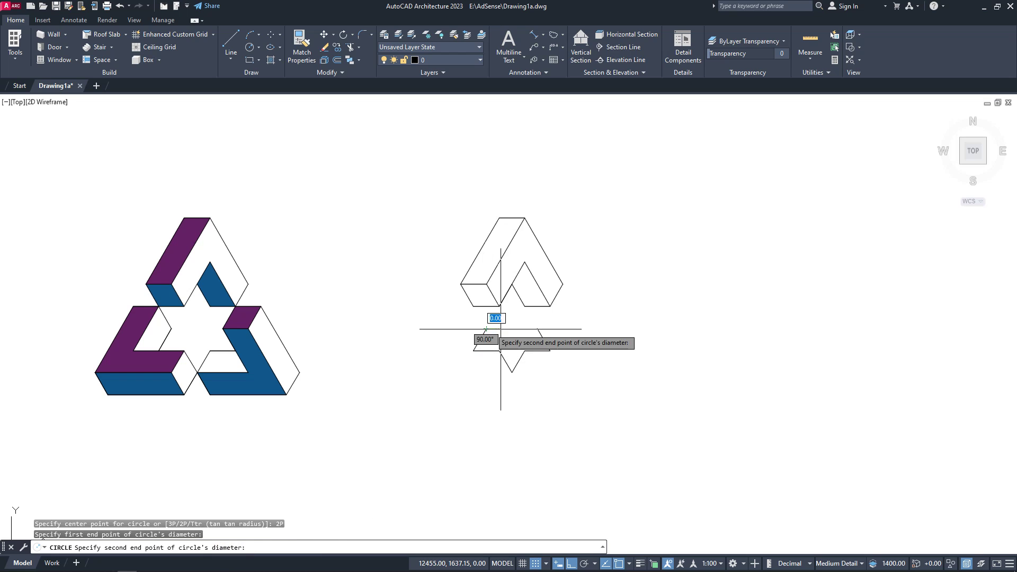
pyautogui.click(537, 330)
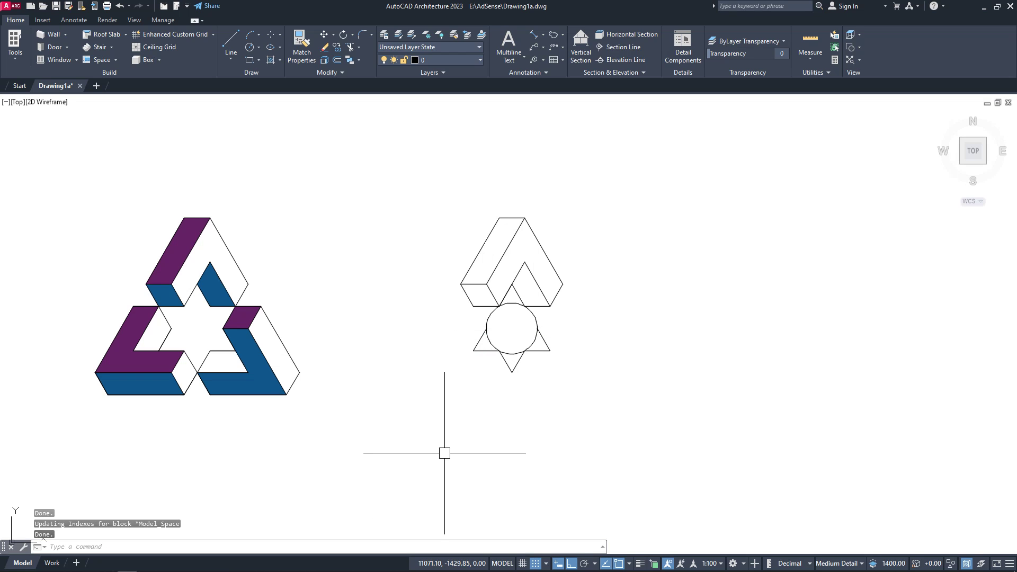
# Erase the remaining star triangle below the chevron.
pyautogui.click(540, 350)
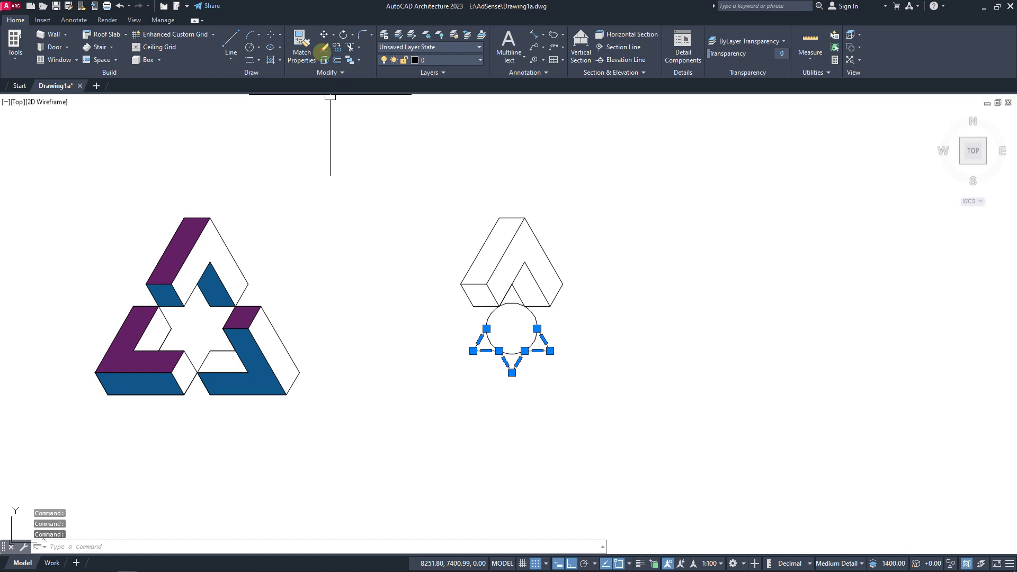
pyautogui.click(324, 48)
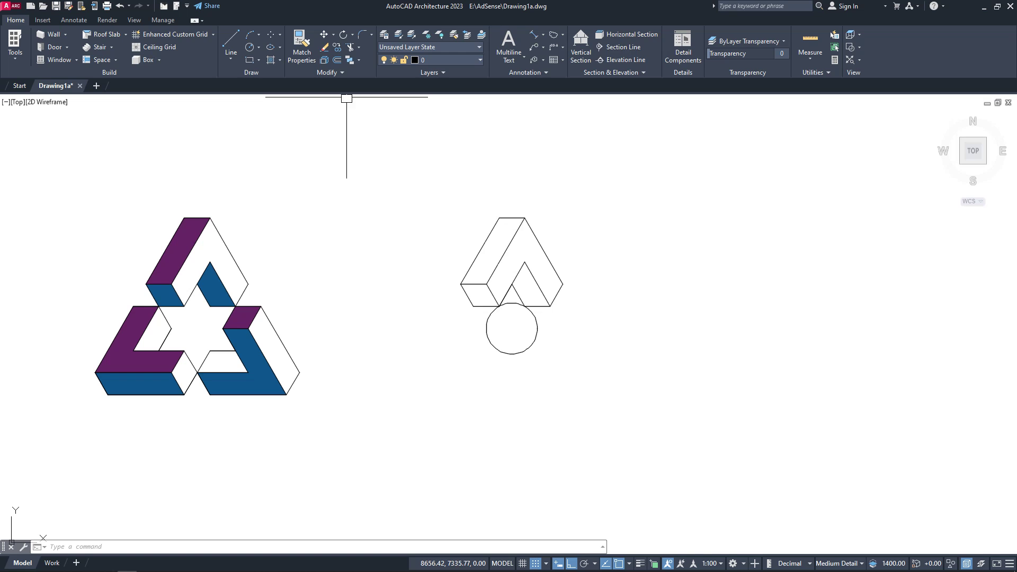
pyautogui.click(342, 72)
# Polar-array the chevron around the circle's centre with 3 items.
pyautogui.click(354, 85)
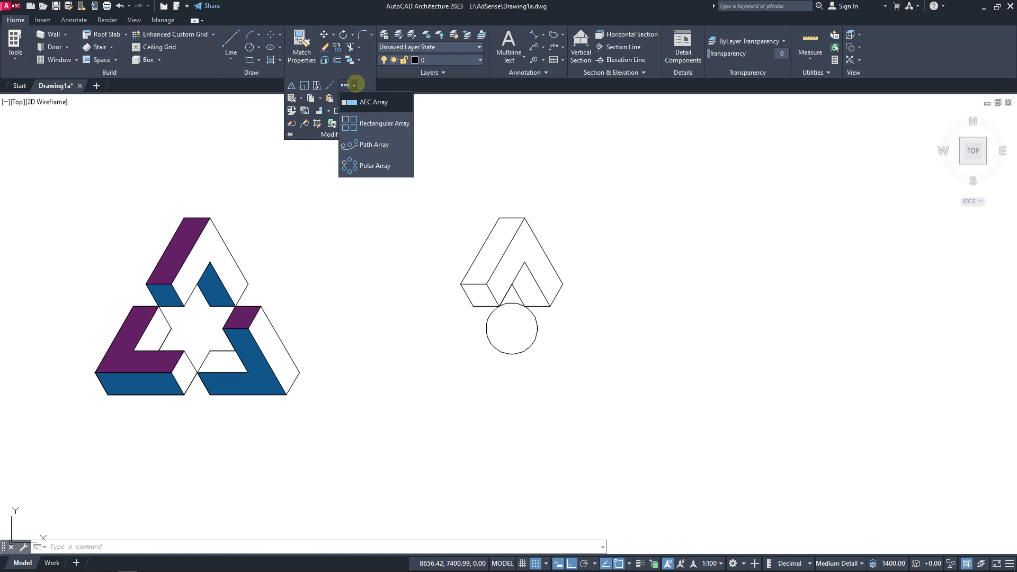
pyautogui.click(359, 165)
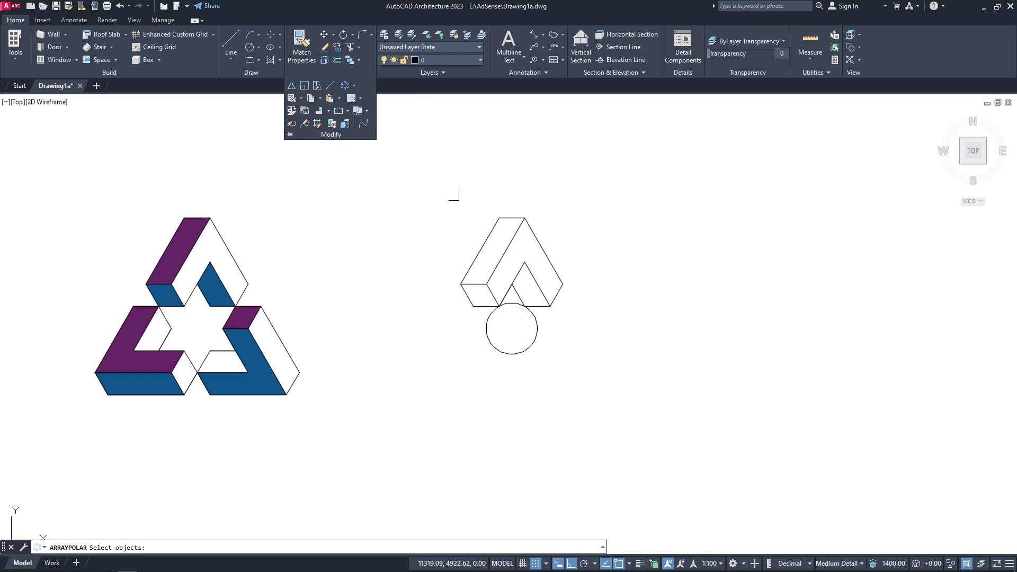
pyautogui.moveTo(402, 145); pyautogui.dragTo(548, 236)
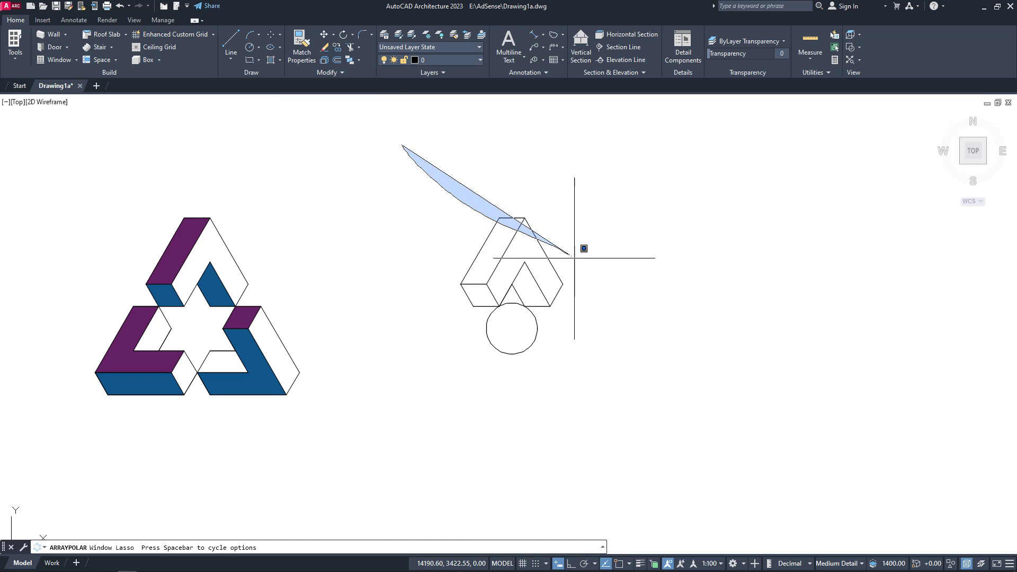
pyautogui.click(409, 174)
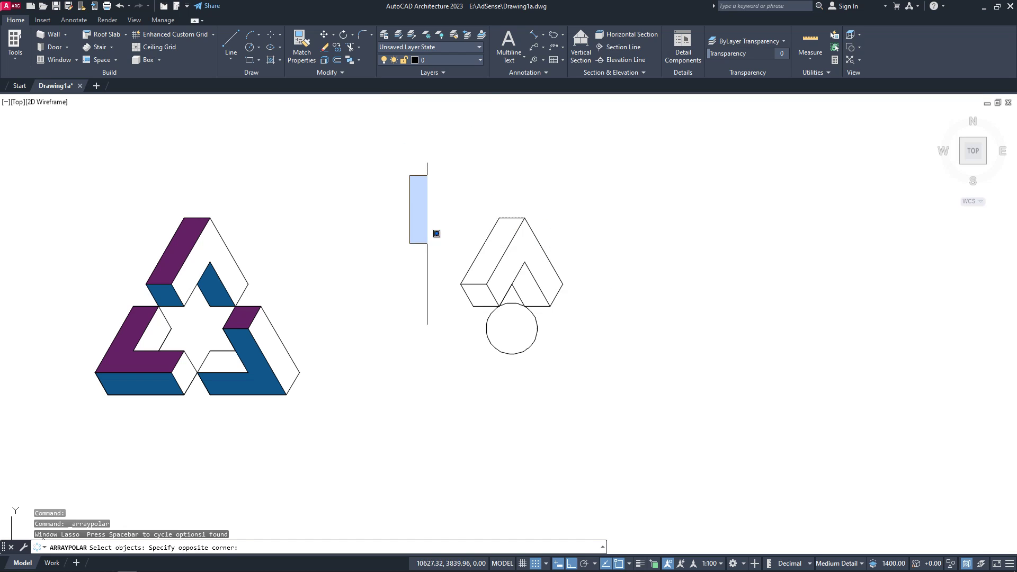
pyautogui.click(612, 303)
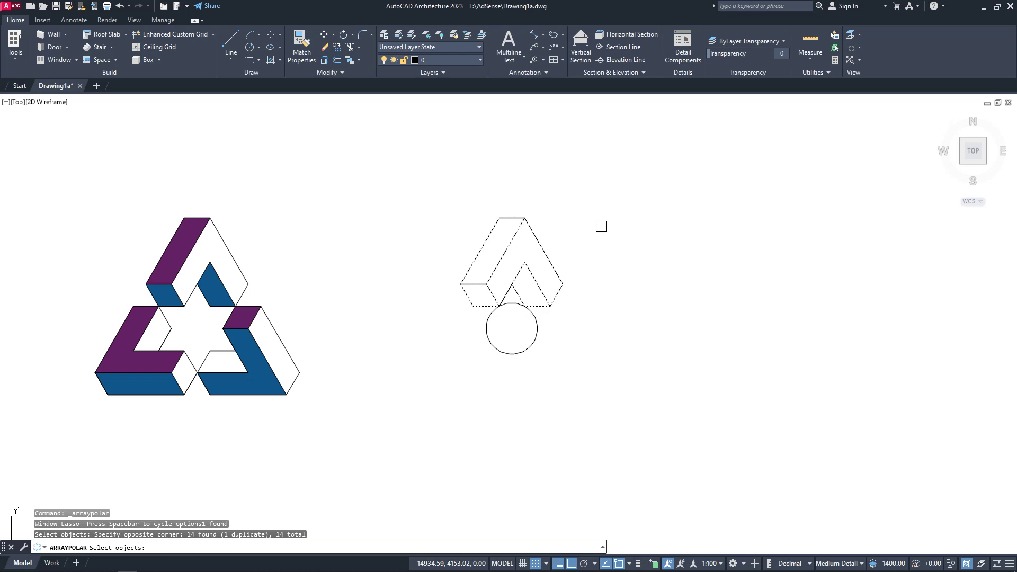
pyautogui.press('Return')
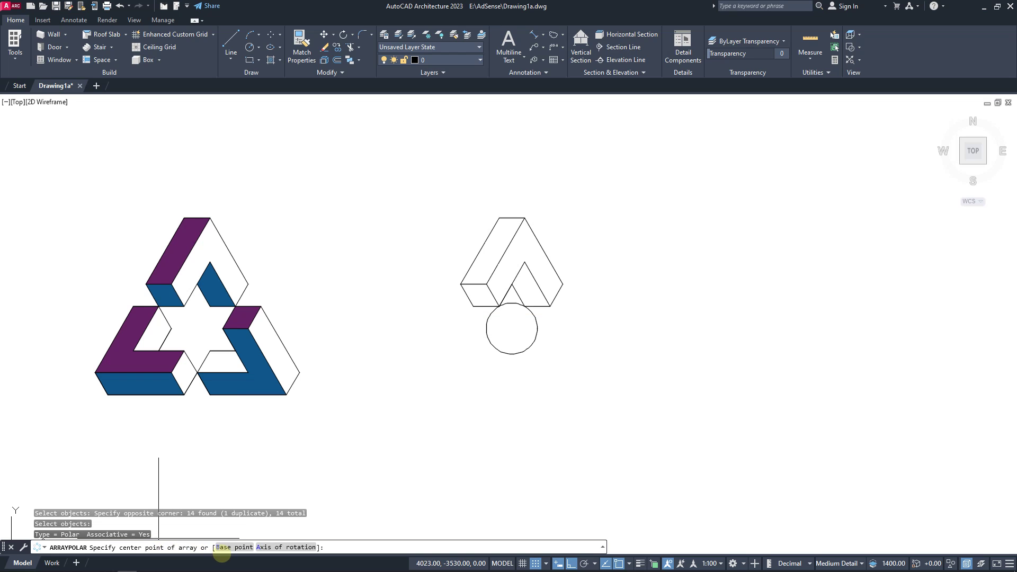
pyautogui.click(512, 328)
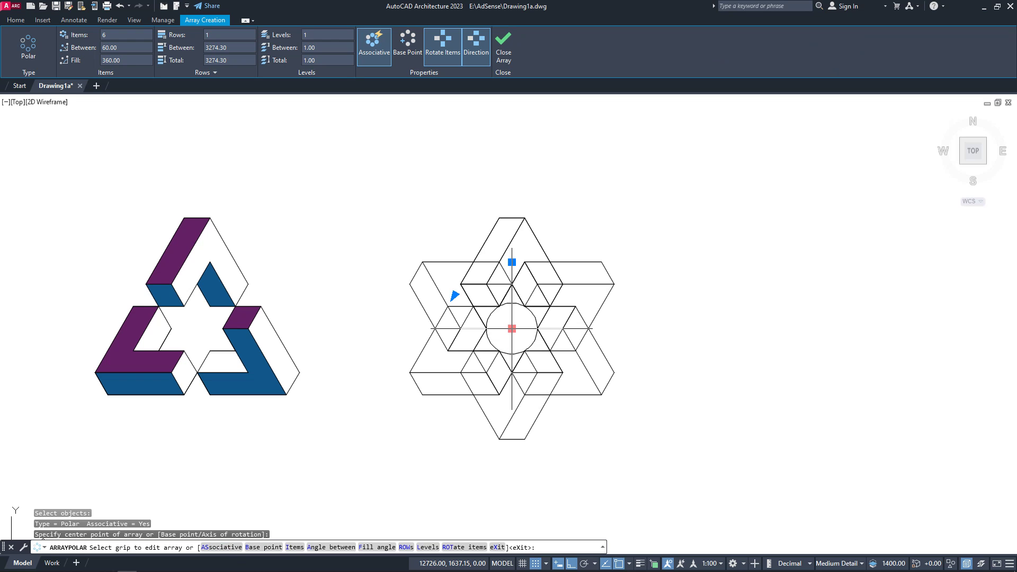
pyautogui.click(106, 35)
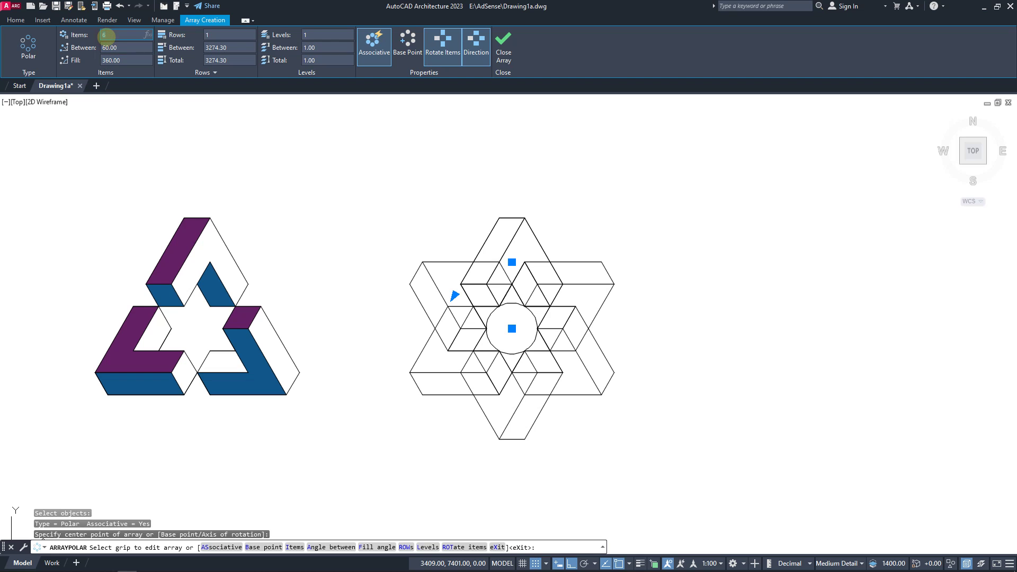
pyautogui.write('3')
pyautogui.press('Return')
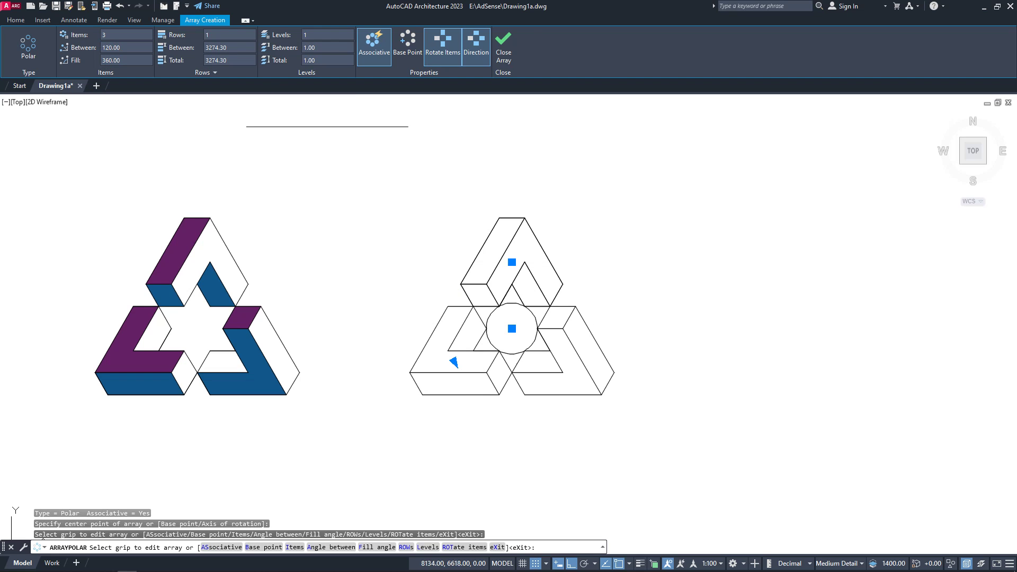
pyautogui.click(504, 42)
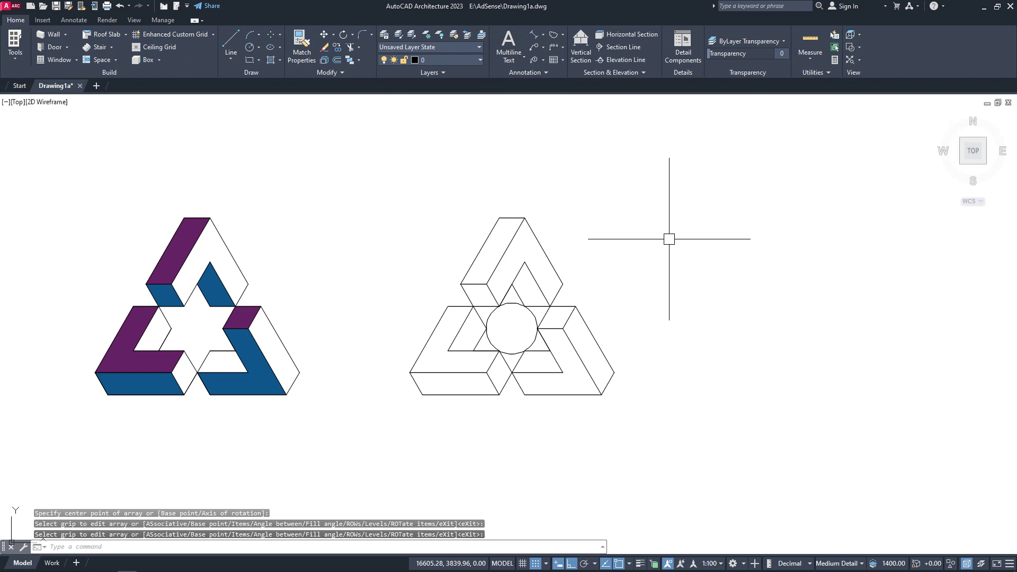
# Erase the central circle from the second impossible-triangle outline.
pyautogui.click(325, 47)
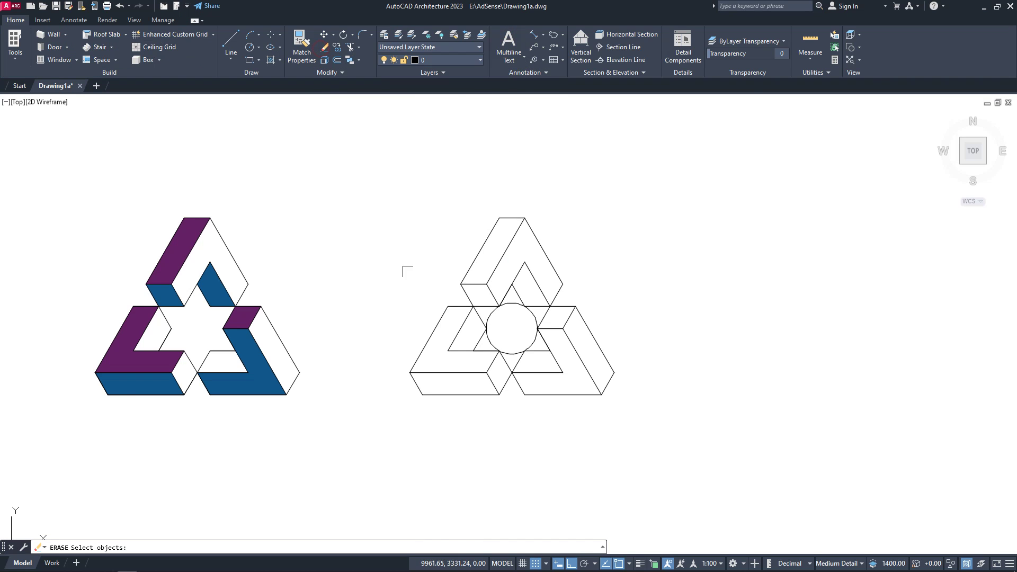
pyautogui.click(515, 306)
pyautogui.press('Return')
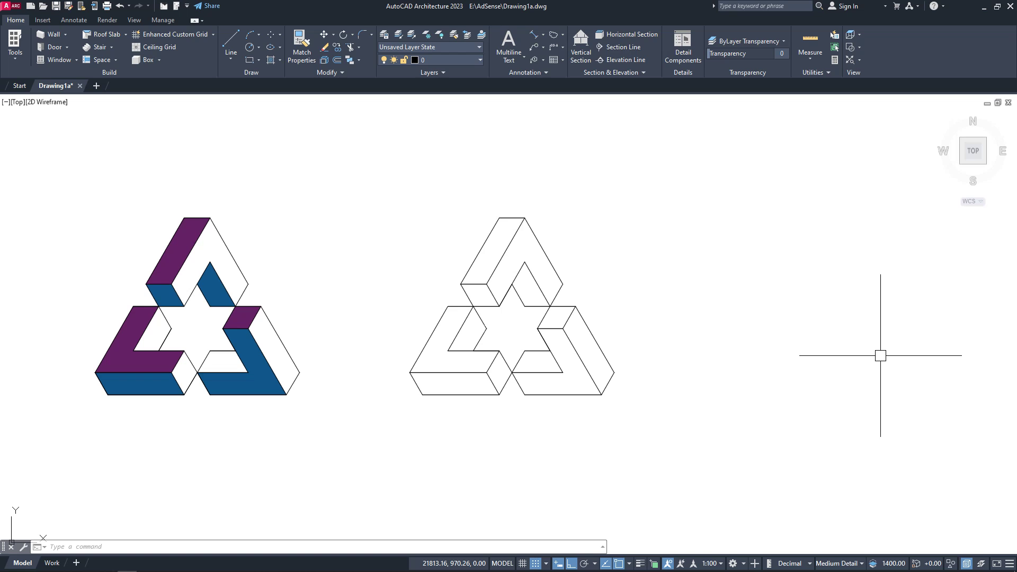
# Solid-hatch the top-left, lower-left L-shaped and small right faces in black.
pyautogui.click(269, 66)
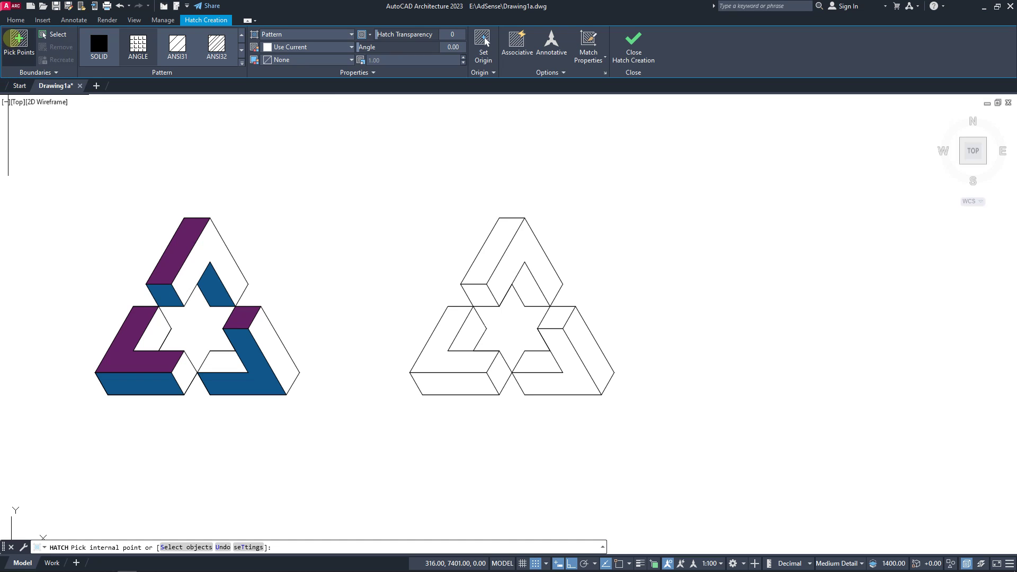
pyautogui.click(99, 45)
pyautogui.click(30, 42)
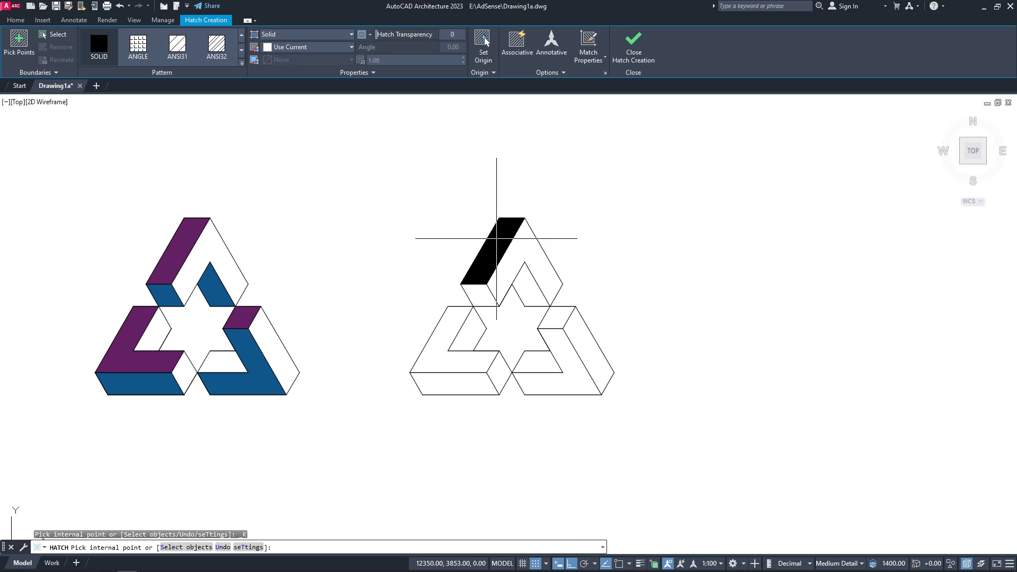
pyautogui.click(494, 241)
pyautogui.click(440, 338)
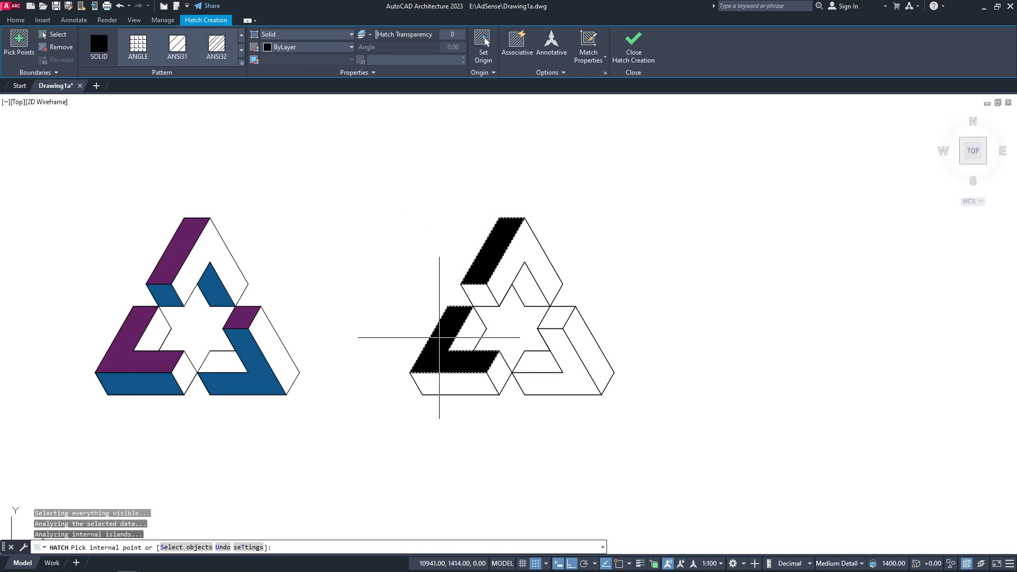
pyautogui.click(558, 316)
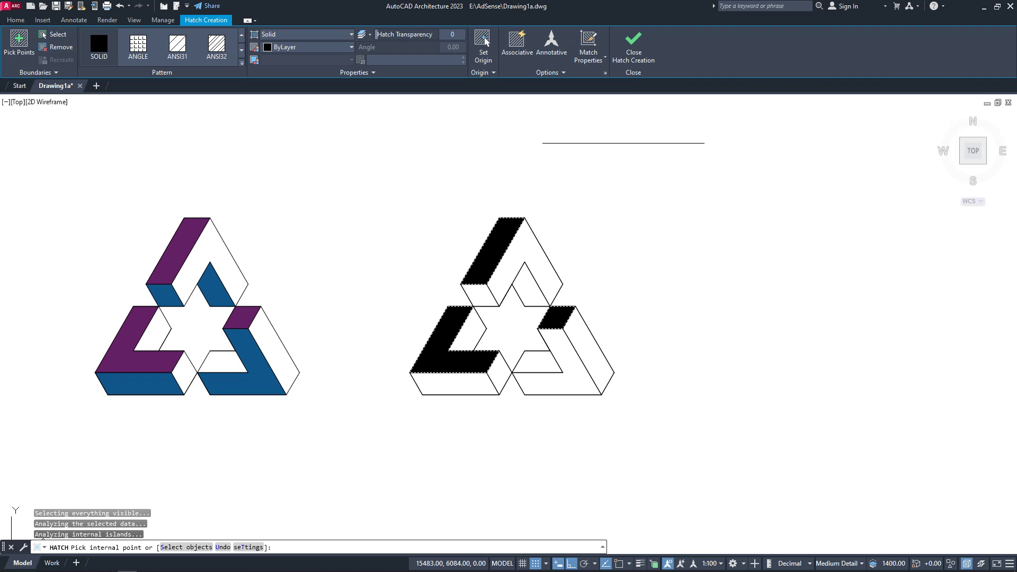
pyautogui.click(633, 43)
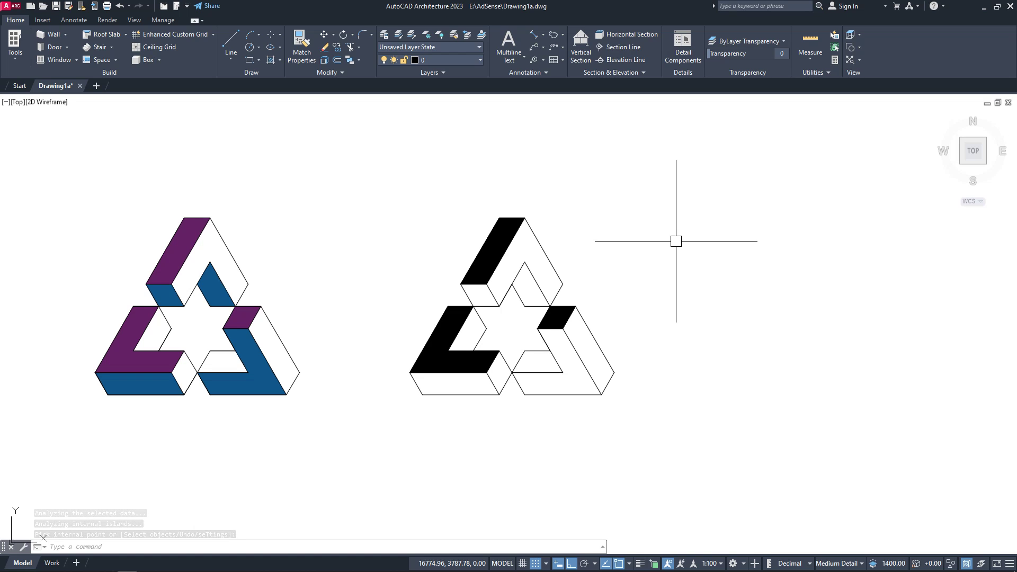
# Start a new solid hatch by picking an inner face of the triangle.
pyautogui.click(271, 60)
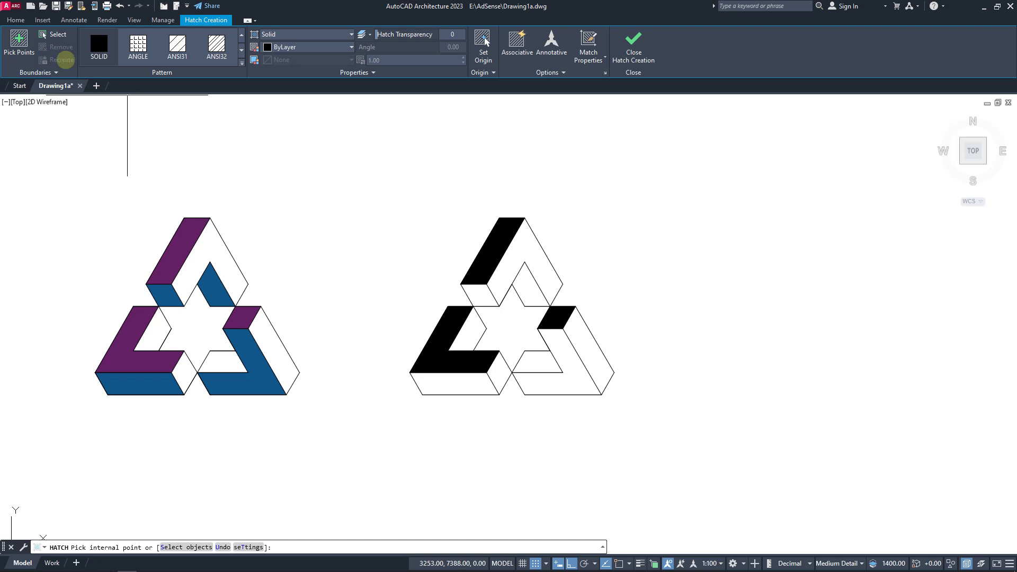
pyautogui.click(19, 42)
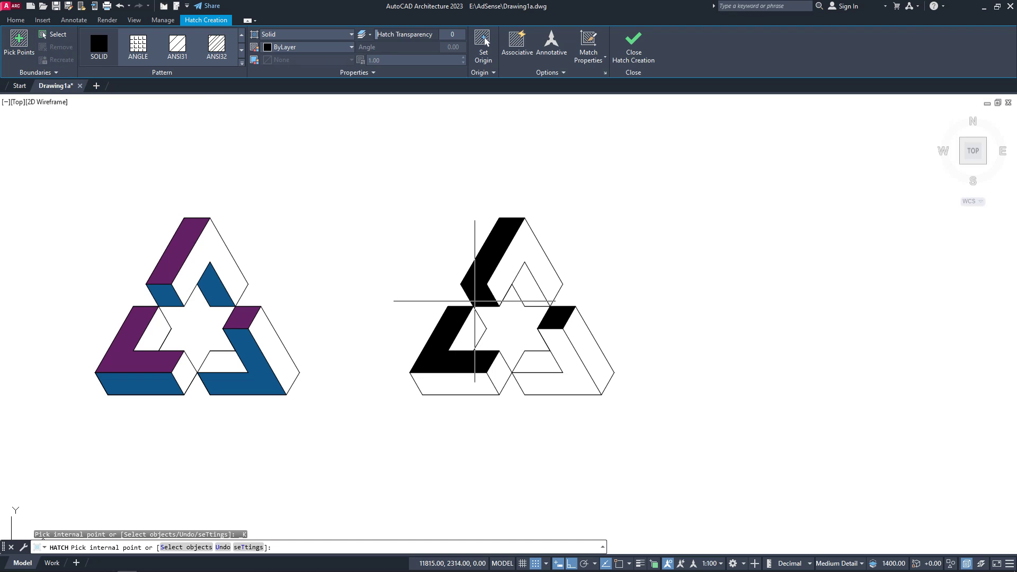
pyautogui.click(533, 289)
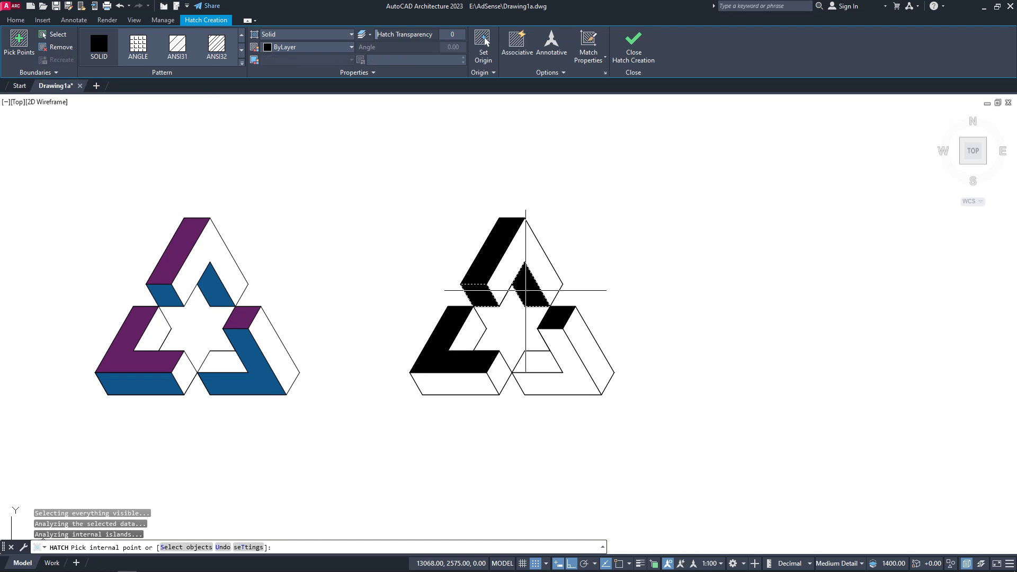
# Add the lower-right band and bottom strip faces, and finish the hatch in cyan.
pyautogui.click(556, 374)
pyautogui.click(472, 386)
pyautogui.click(318, 47)
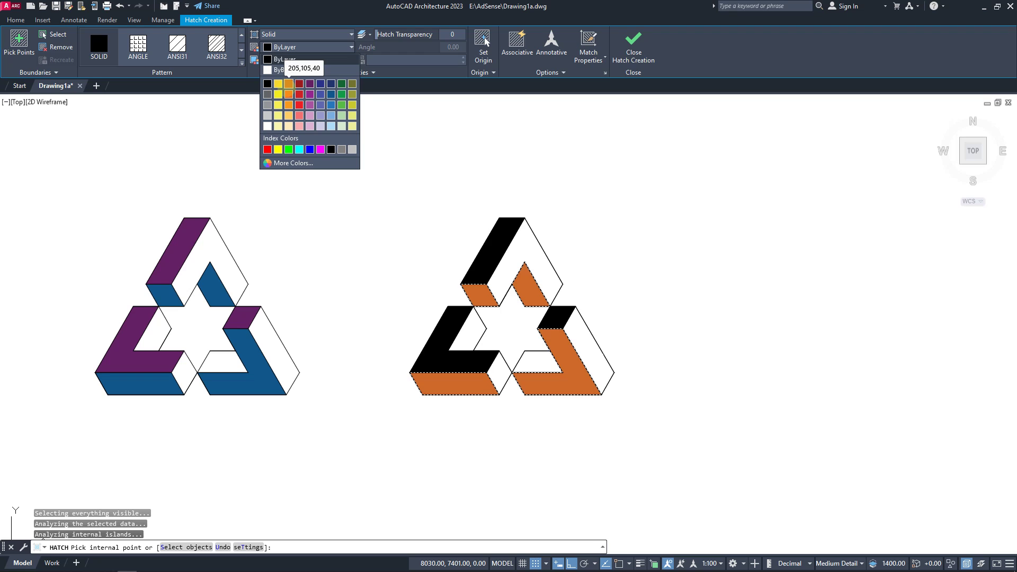
pyautogui.click(300, 149)
pyautogui.rightClick(493, 128)
pyautogui.click(508, 134)
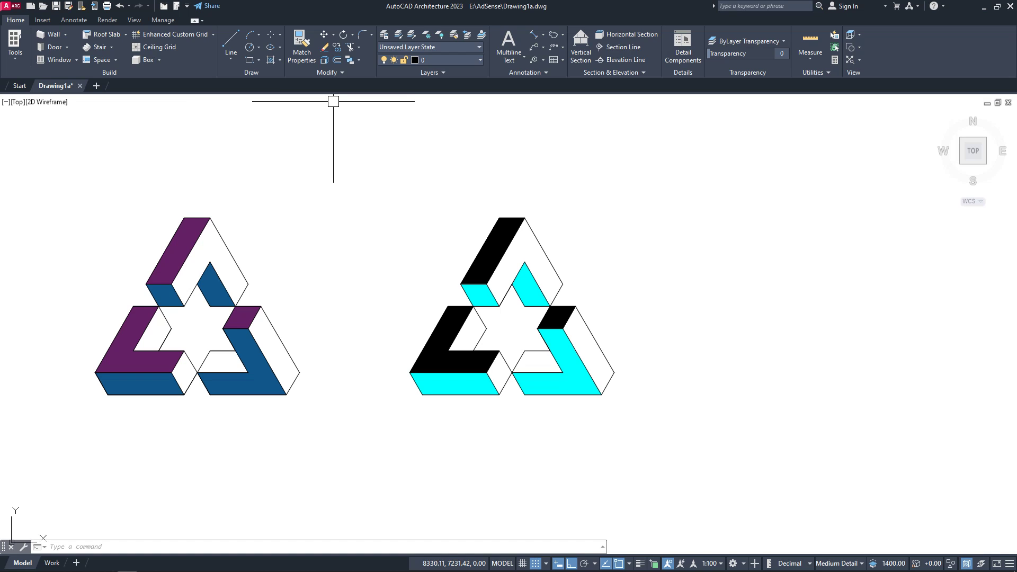
pyautogui.click(335, 72)
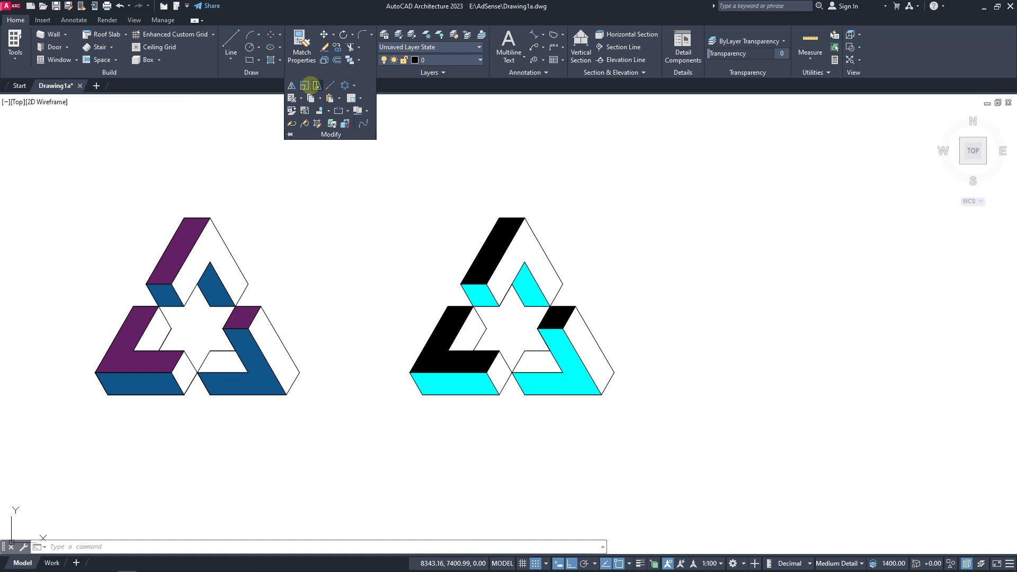
# Stretch the whole black-and-cyan triangle 901 units left, toward the purple-and-blue one.
pyautogui.click(316, 85)
pyautogui.click(380, 176)
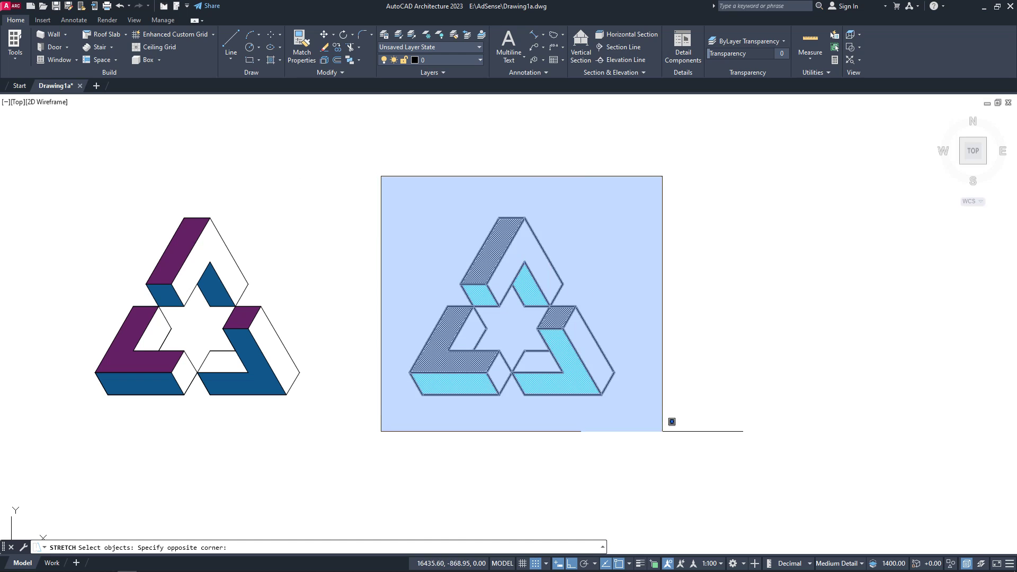
pyautogui.click(663, 442)
pyautogui.press('Return')
pyautogui.click(655, 459)
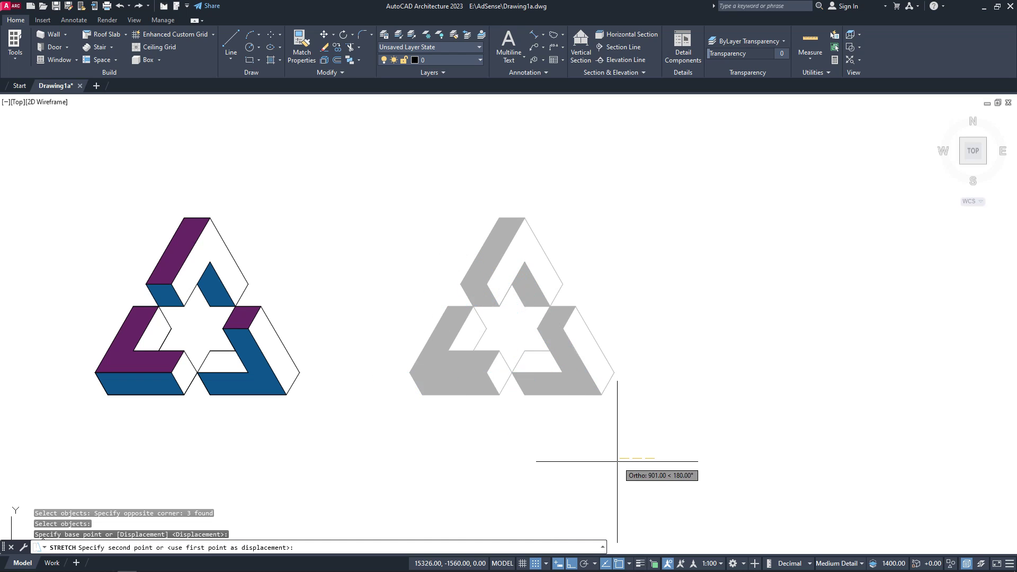
pyautogui.click(586, 459)
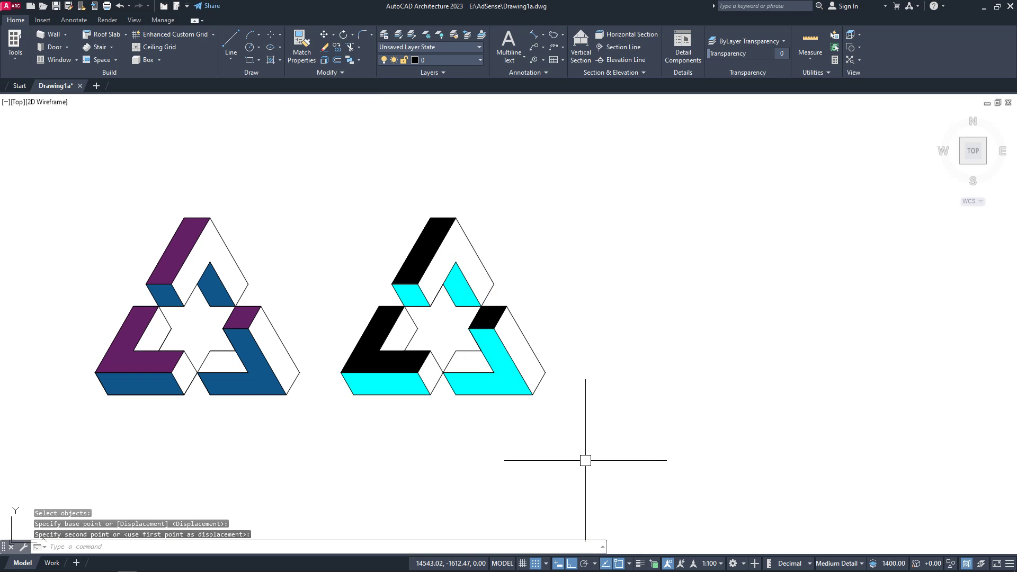
pyautogui.moveTo(631, 382); pyautogui.dragTo(649, 355, button='middle')
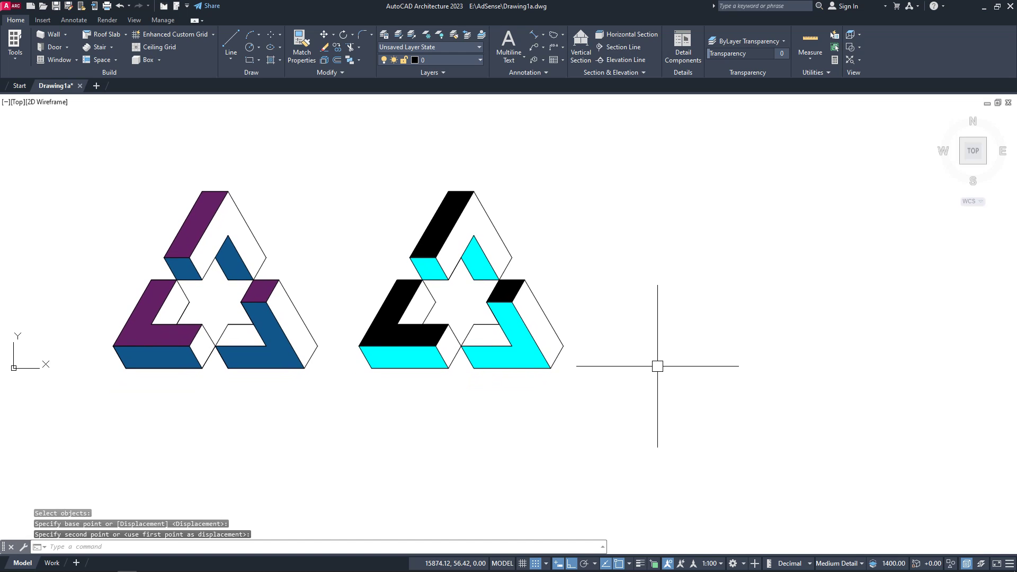